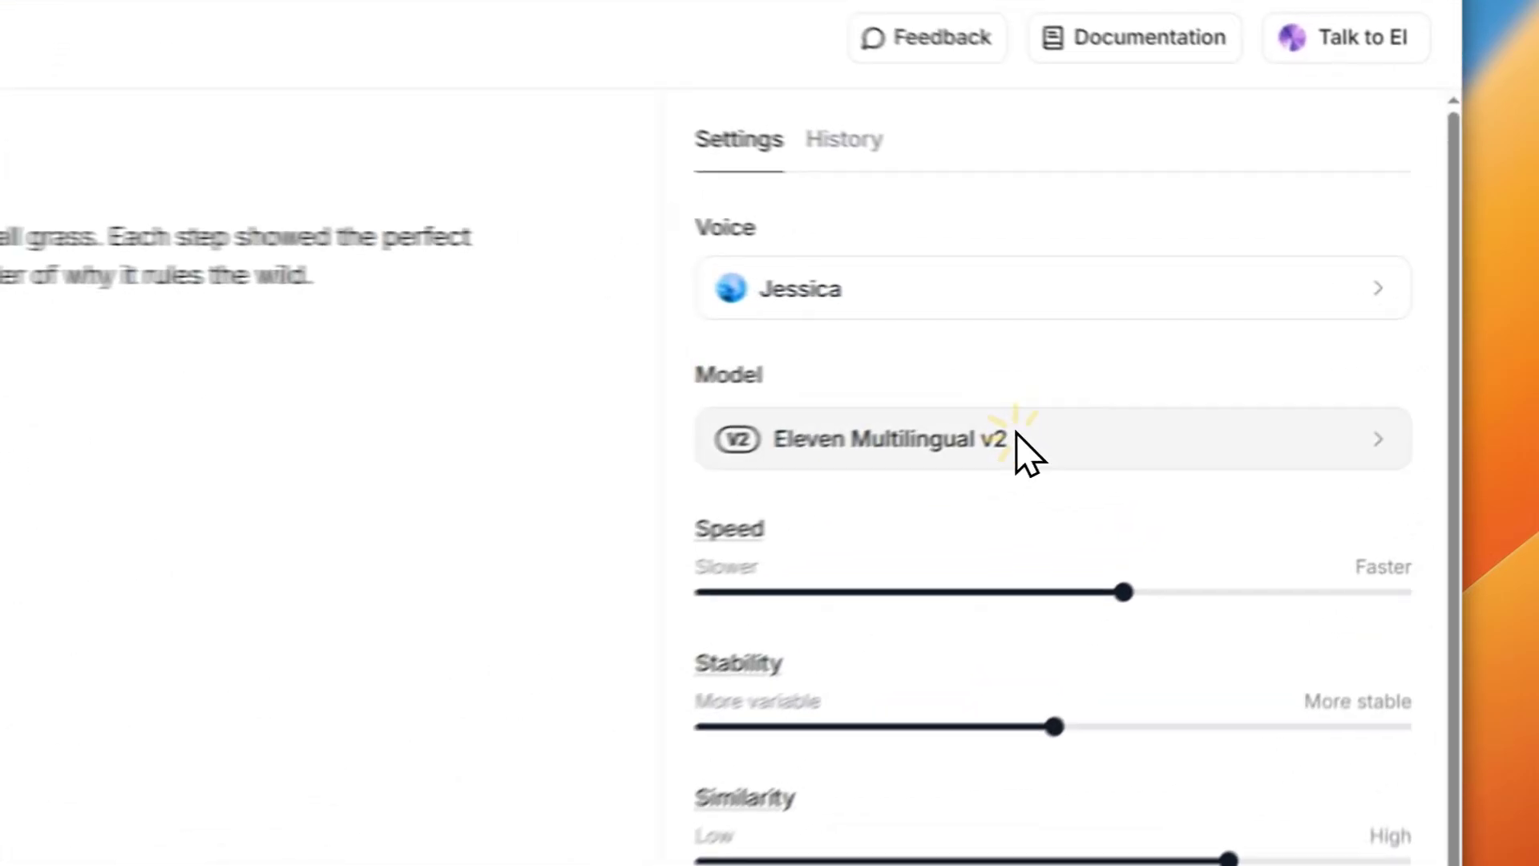
Step: Keep Multilingual v2 as the model and select 'power and grace' in the tiger passage
{"action": "left_click", "coordinate": [1213, 385]}
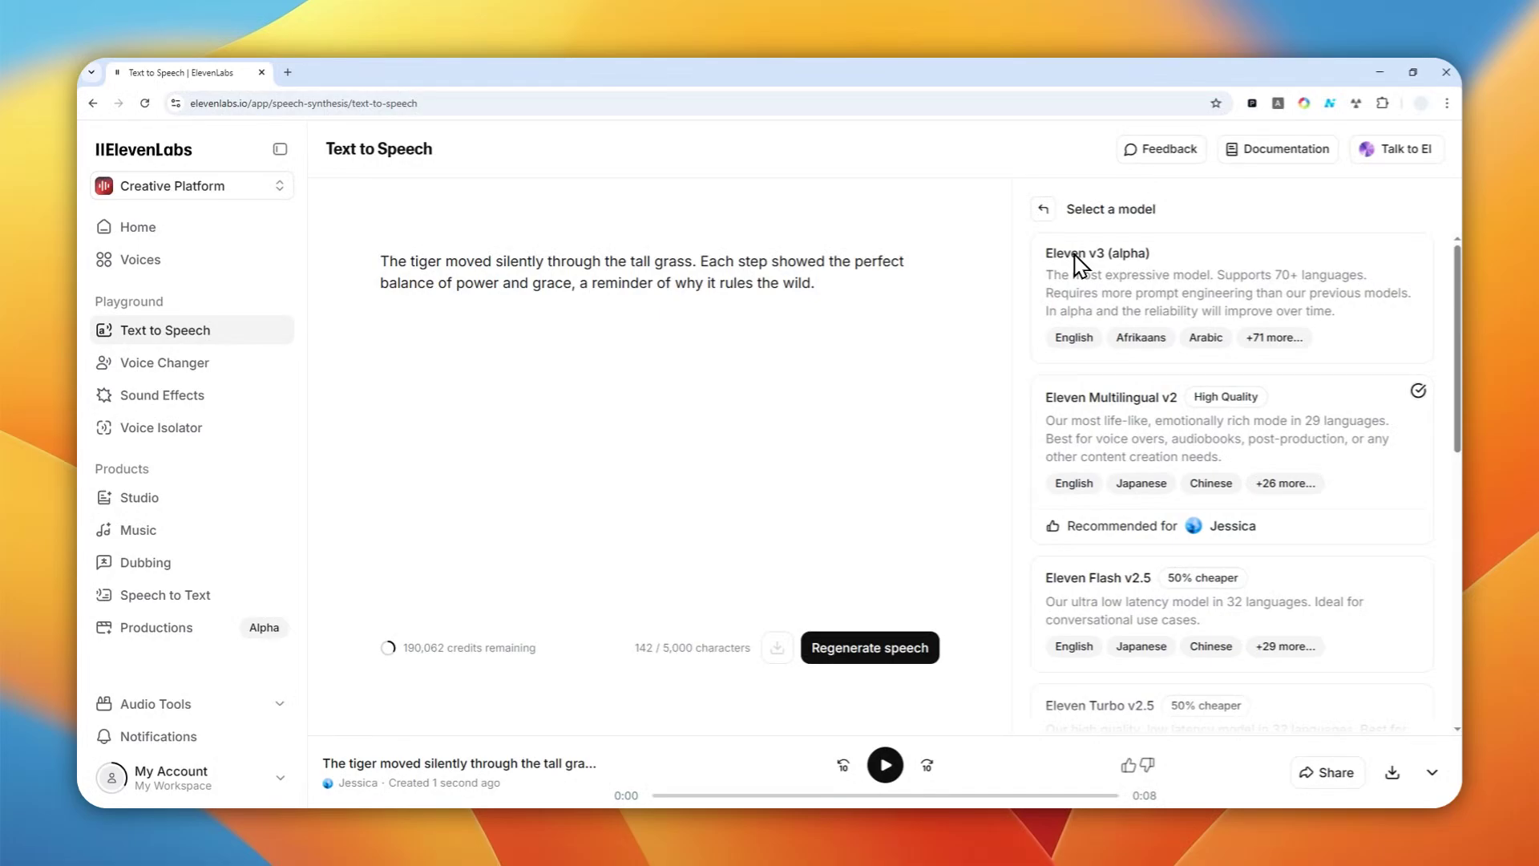
{"action": "left_click", "coordinate": [1043, 210]}
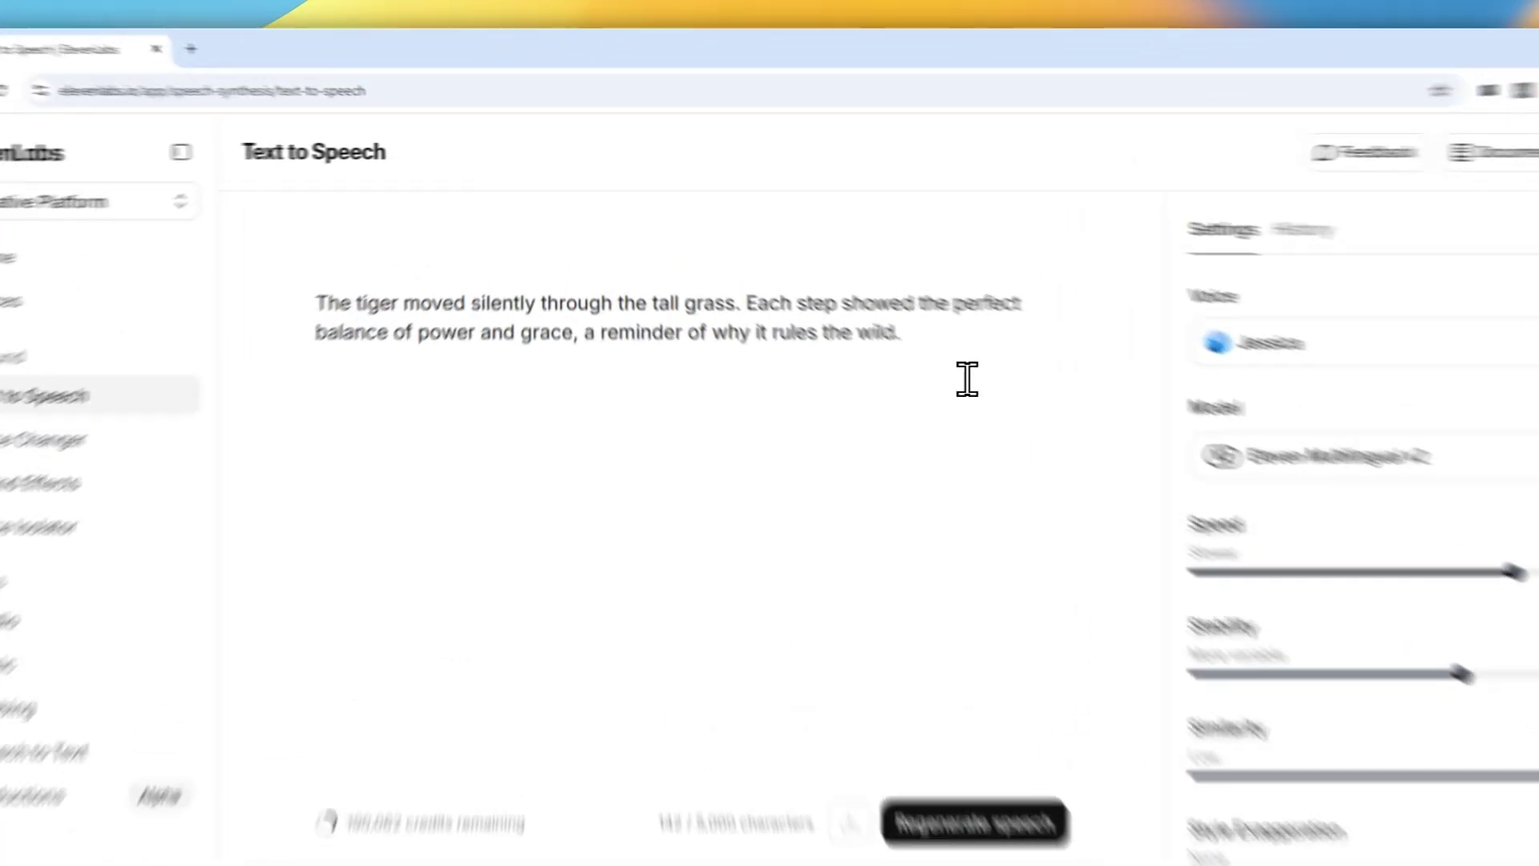
{"action": "left_click_drag", "start_coordinate": [830, 287], "coordinate": [307, 244]}
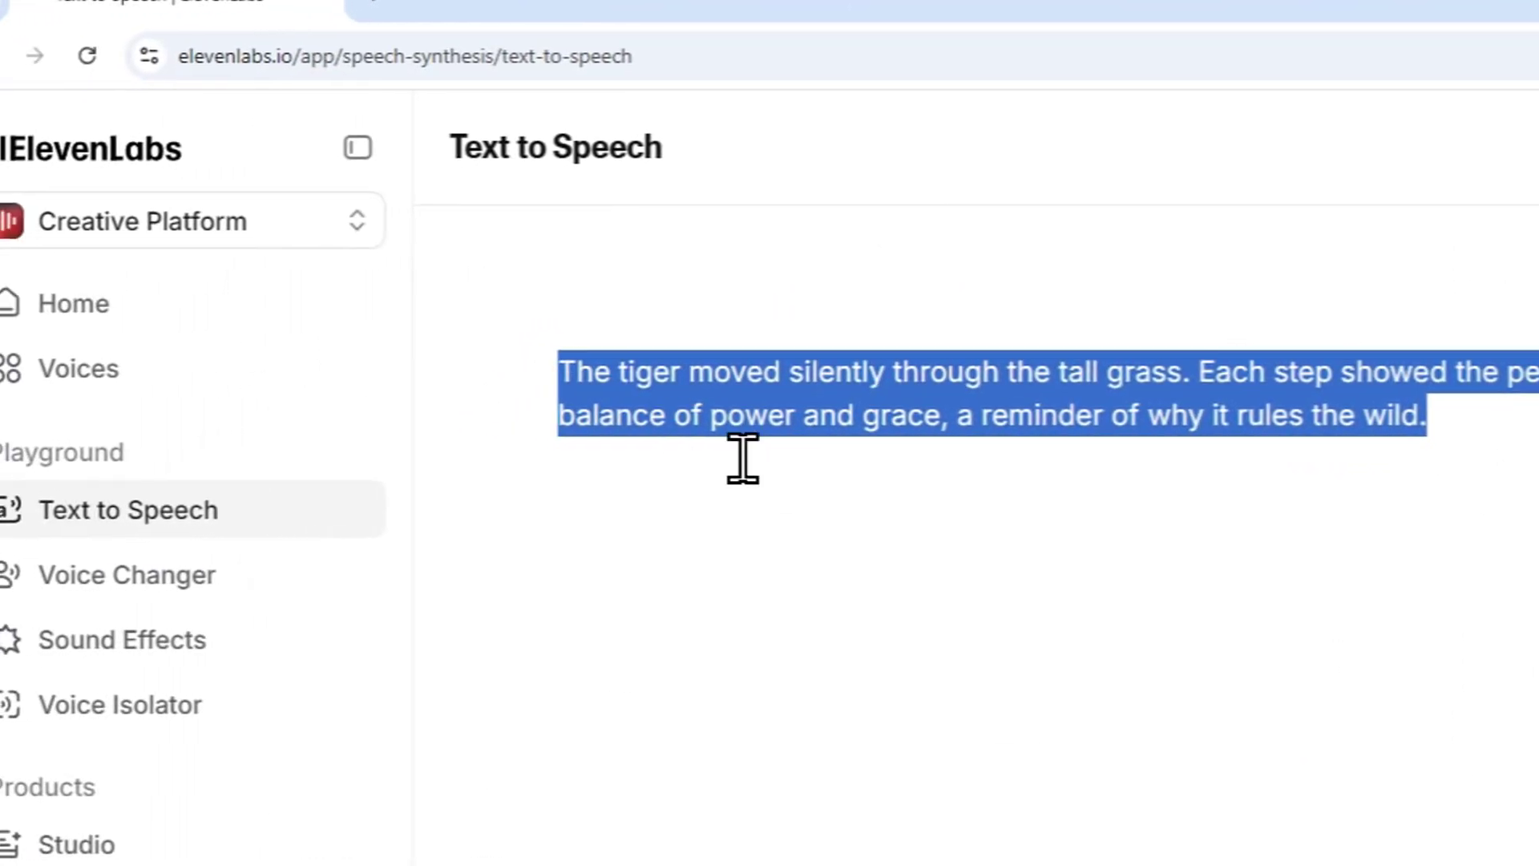
{"action": "left_click", "coordinate": [778, 481]}
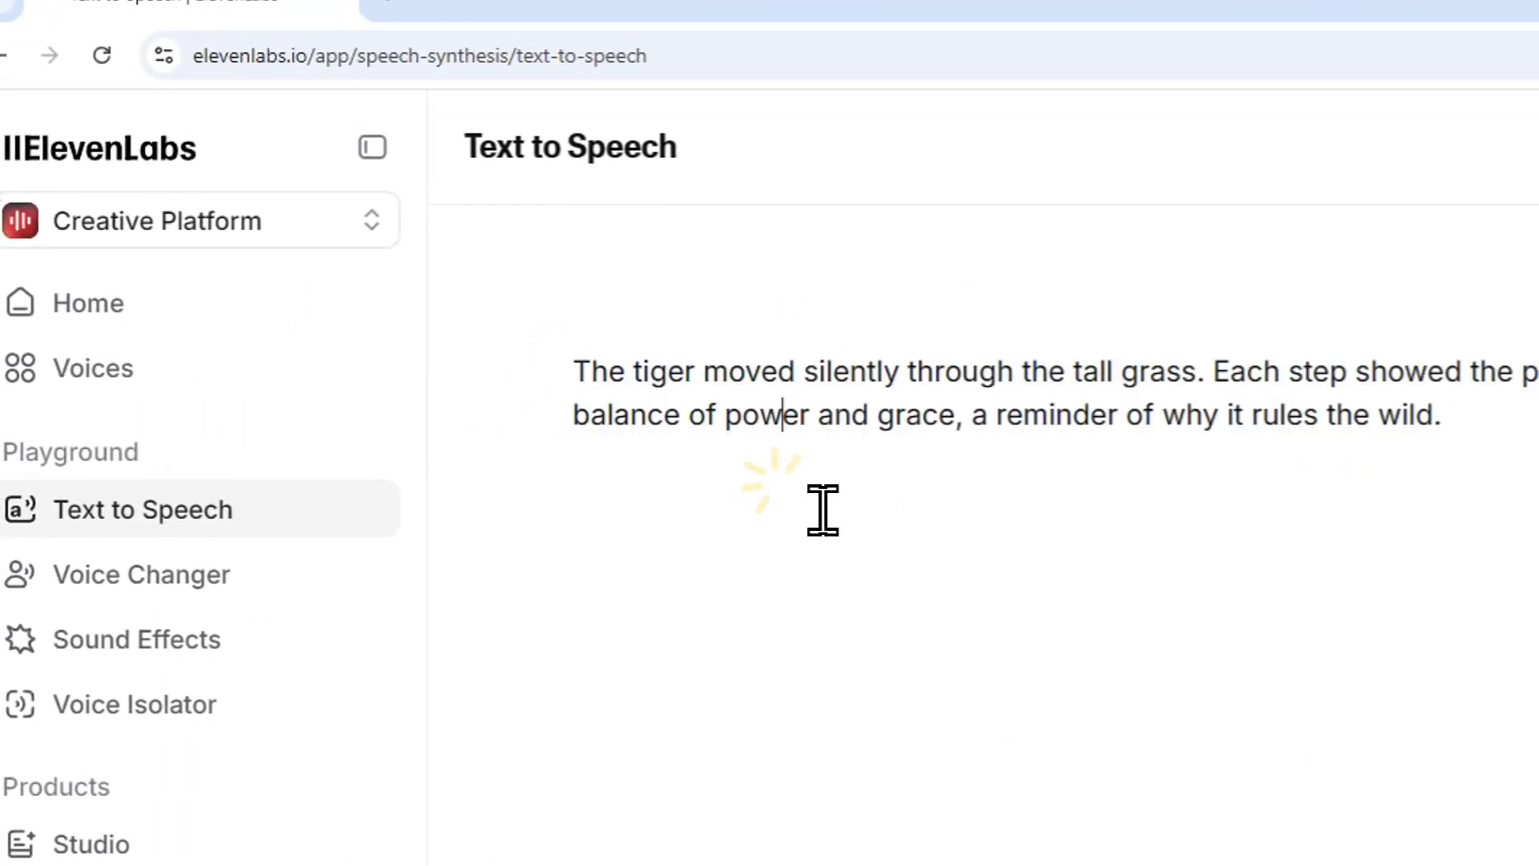
{"action": "double_click", "coordinate": [767, 423]}
{"action": "left_click_drag", "start_coordinate": [856, 460], "coordinate": [993, 457]}
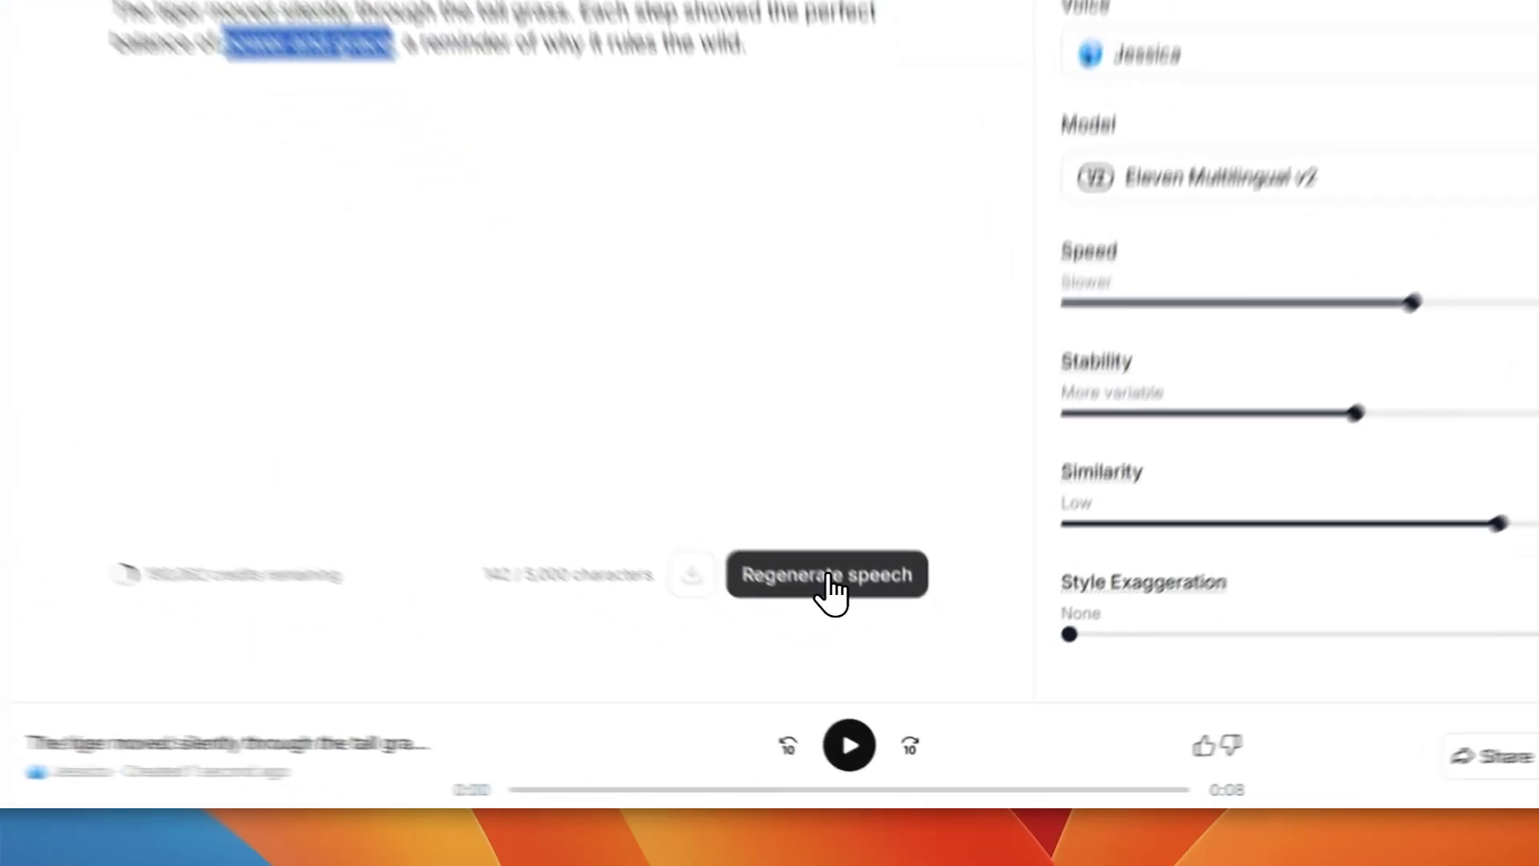
Step: Regenerate the tiger passage's speech, play the new clip, then reselect 'power and grace'
{"action": "left_click", "coordinate": [871, 646]}
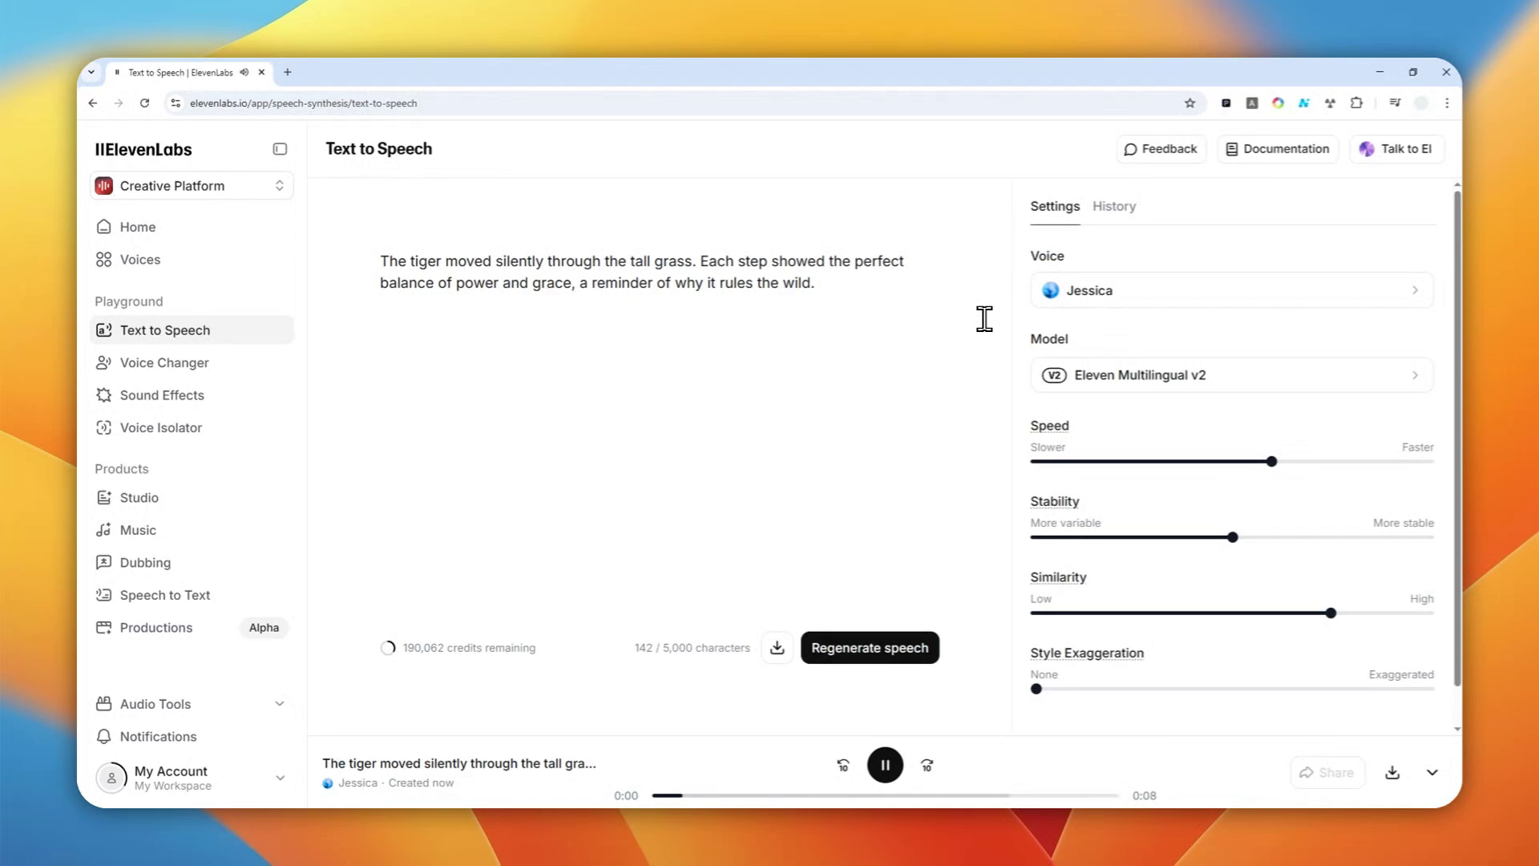
{"action": "key", "text": "XF86AudioRaiseVolume"}
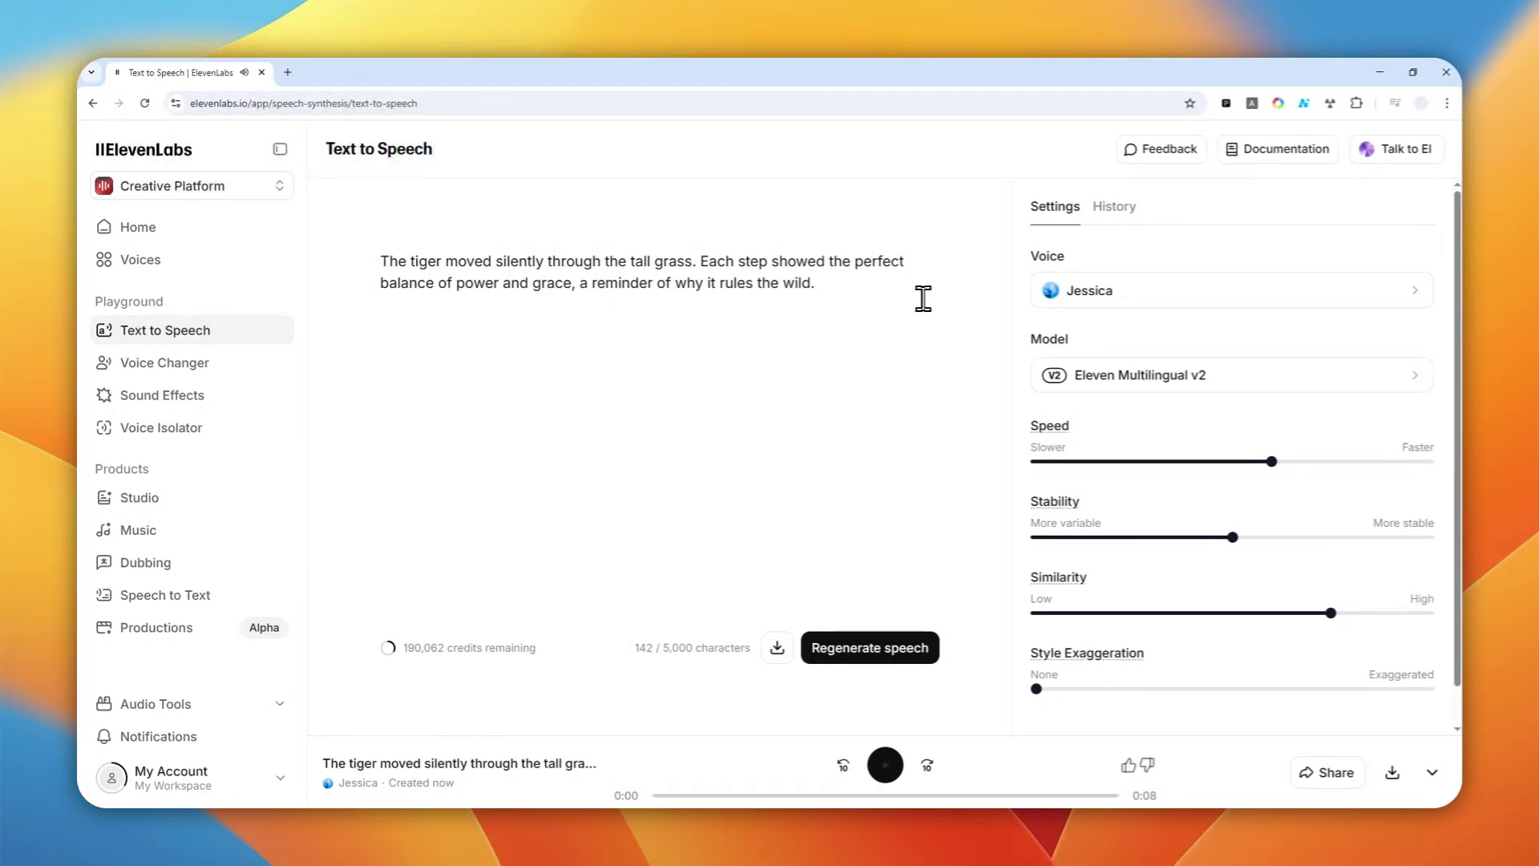
{"action": "left_click_drag", "start_coordinate": [458, 283], "coordinate": [568, 283]}
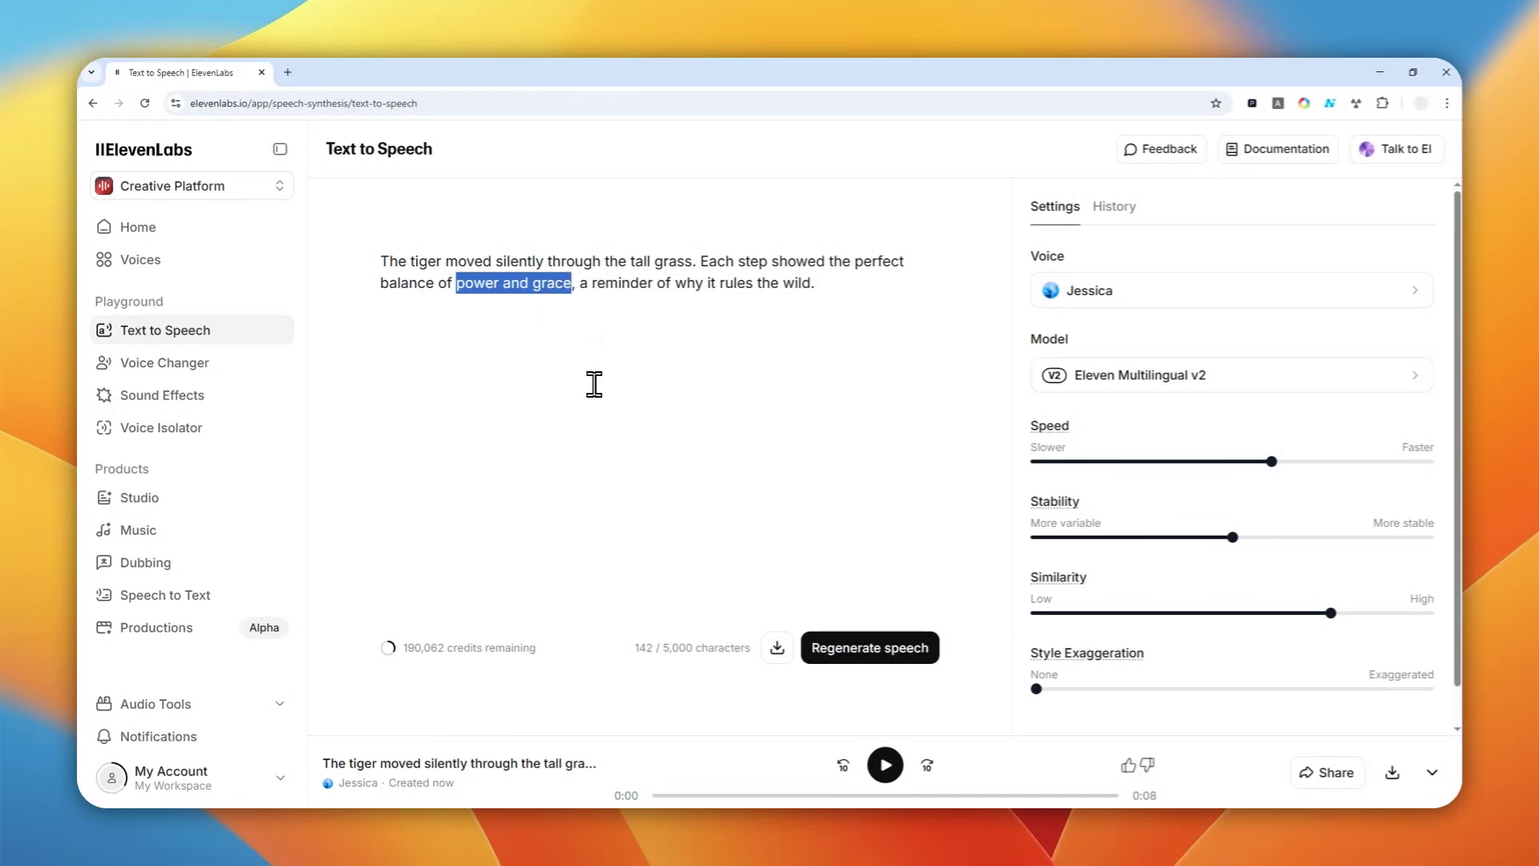
Step: Replace the phrase with "POWER AND GRACE" and reselect it without the trailing comma
{"action": "type", "text": "POWER AND GRA"}
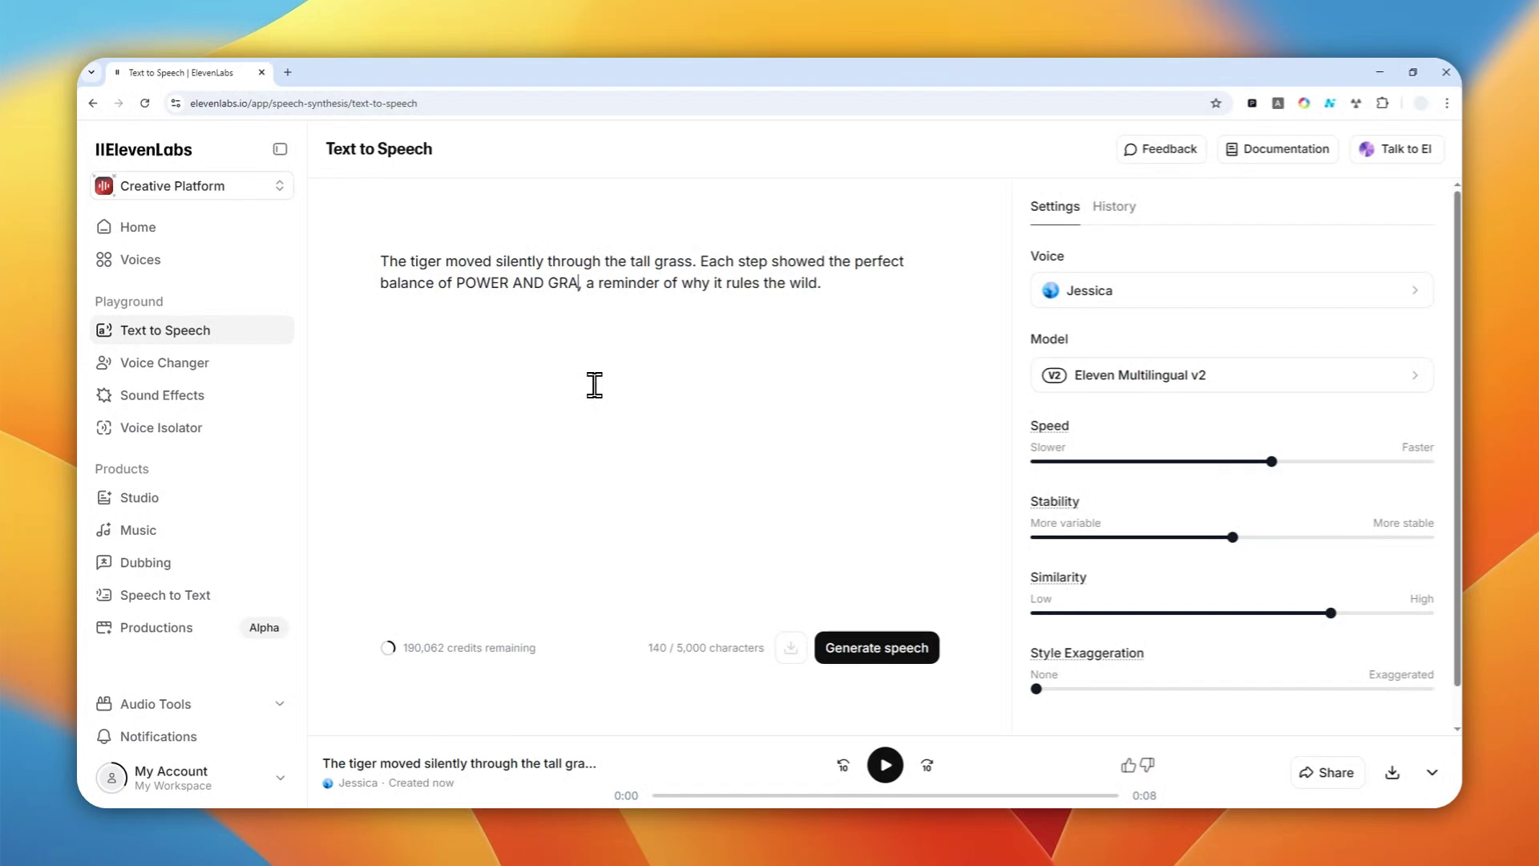
{"action": "type", "text": "CE"}
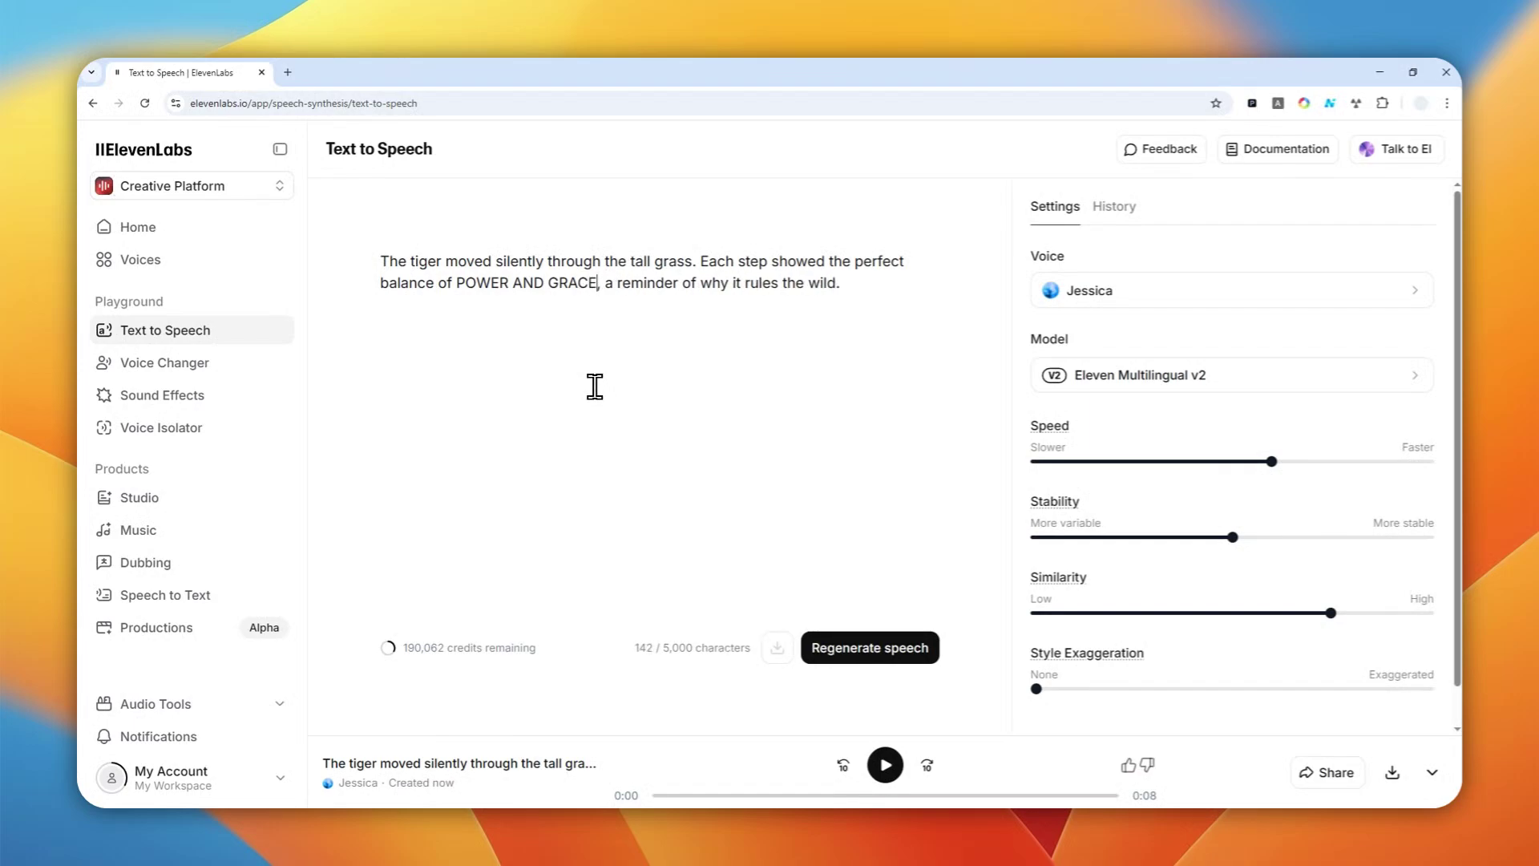
{"action": "type", "text": "\""}
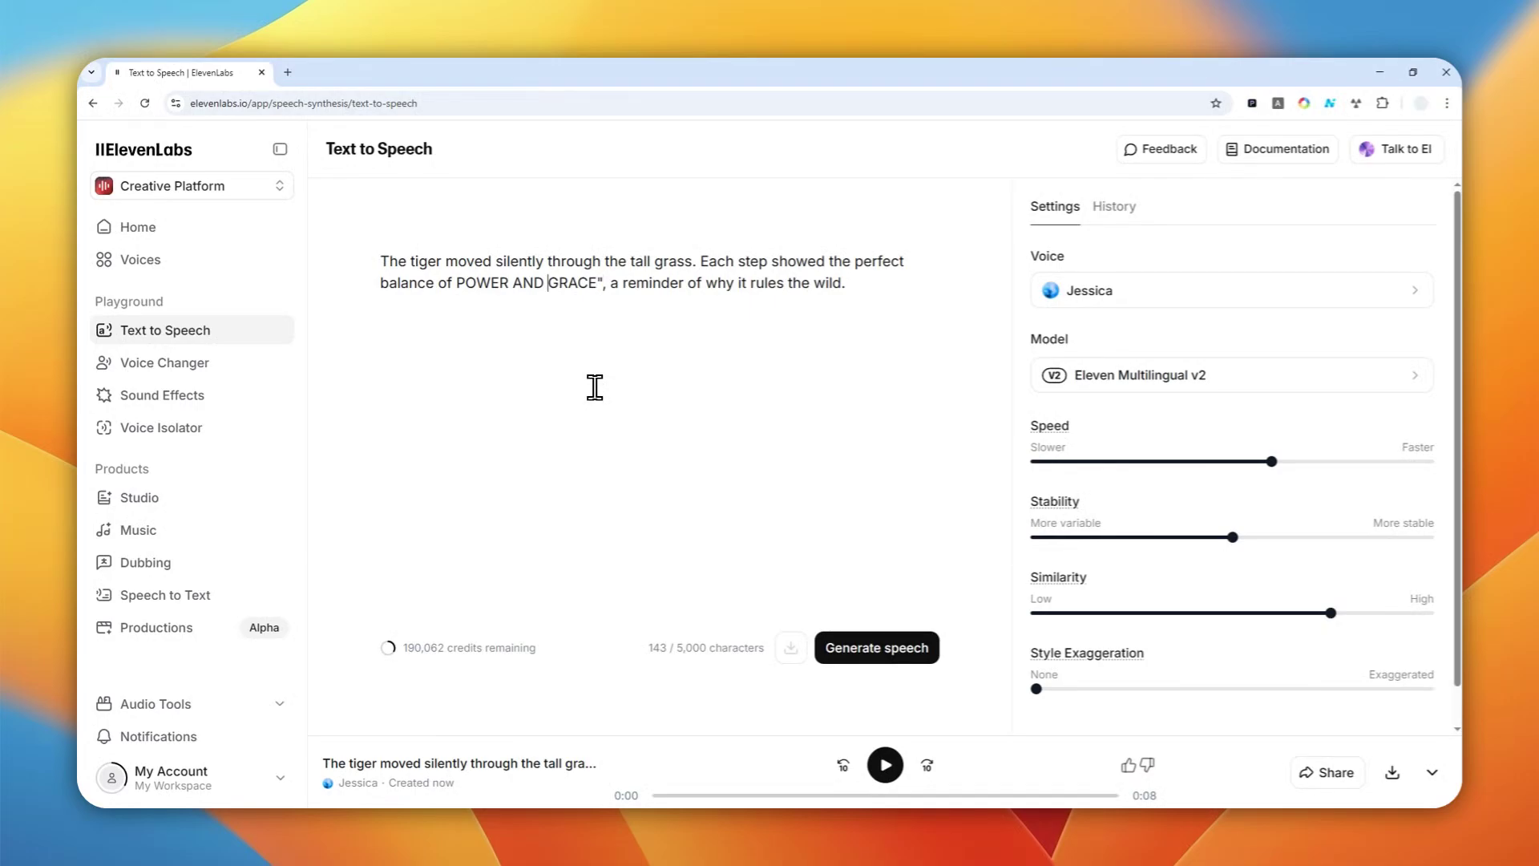
{"action": "type", "text": "\""}
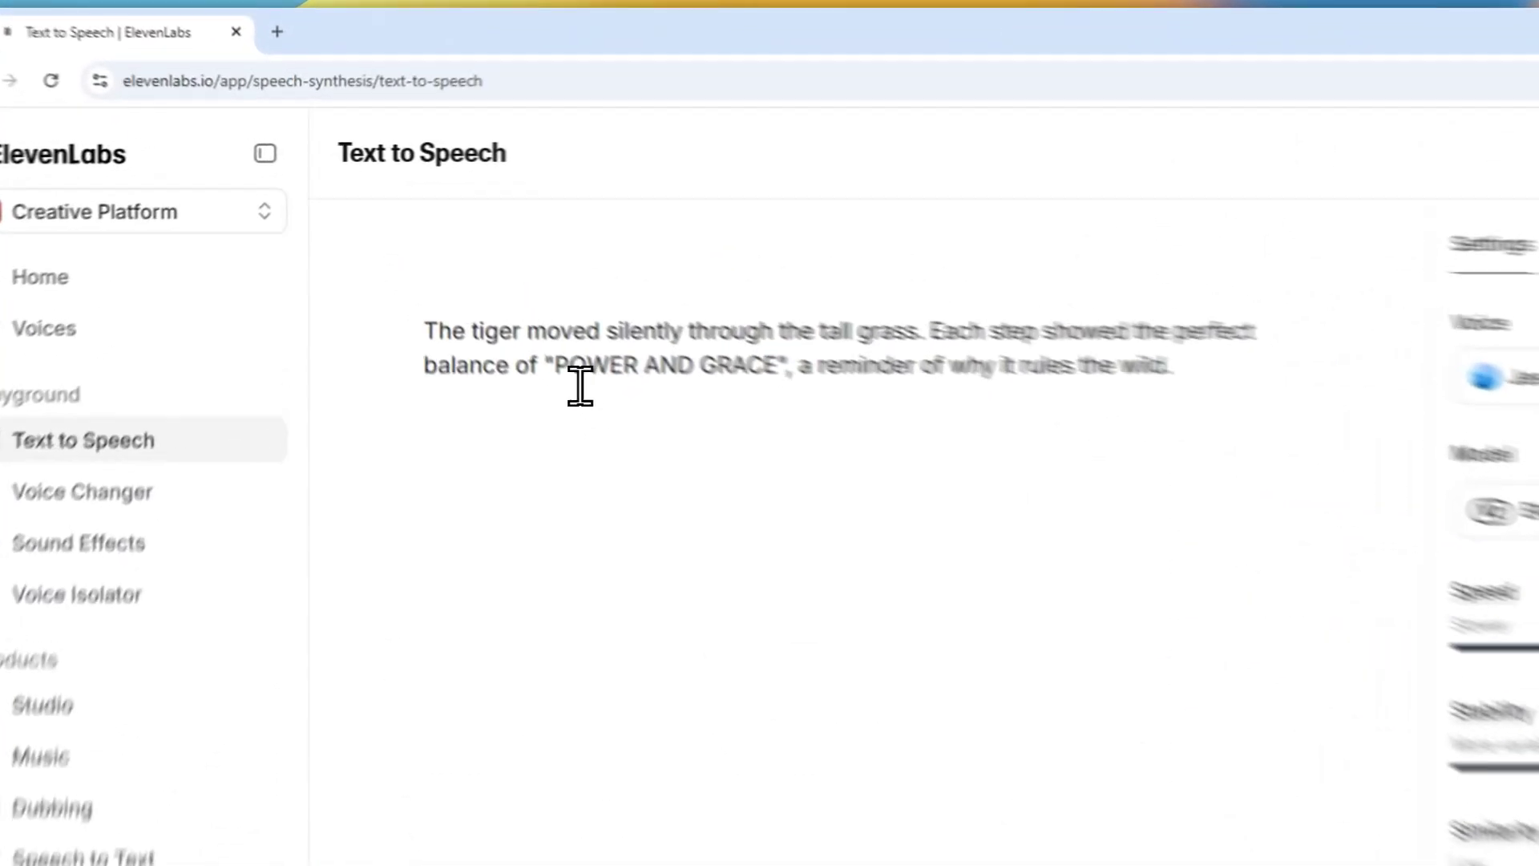
{"action": "left_click_drag", "start_coordinate": [456, 283], "coordinate": [637, 284]}
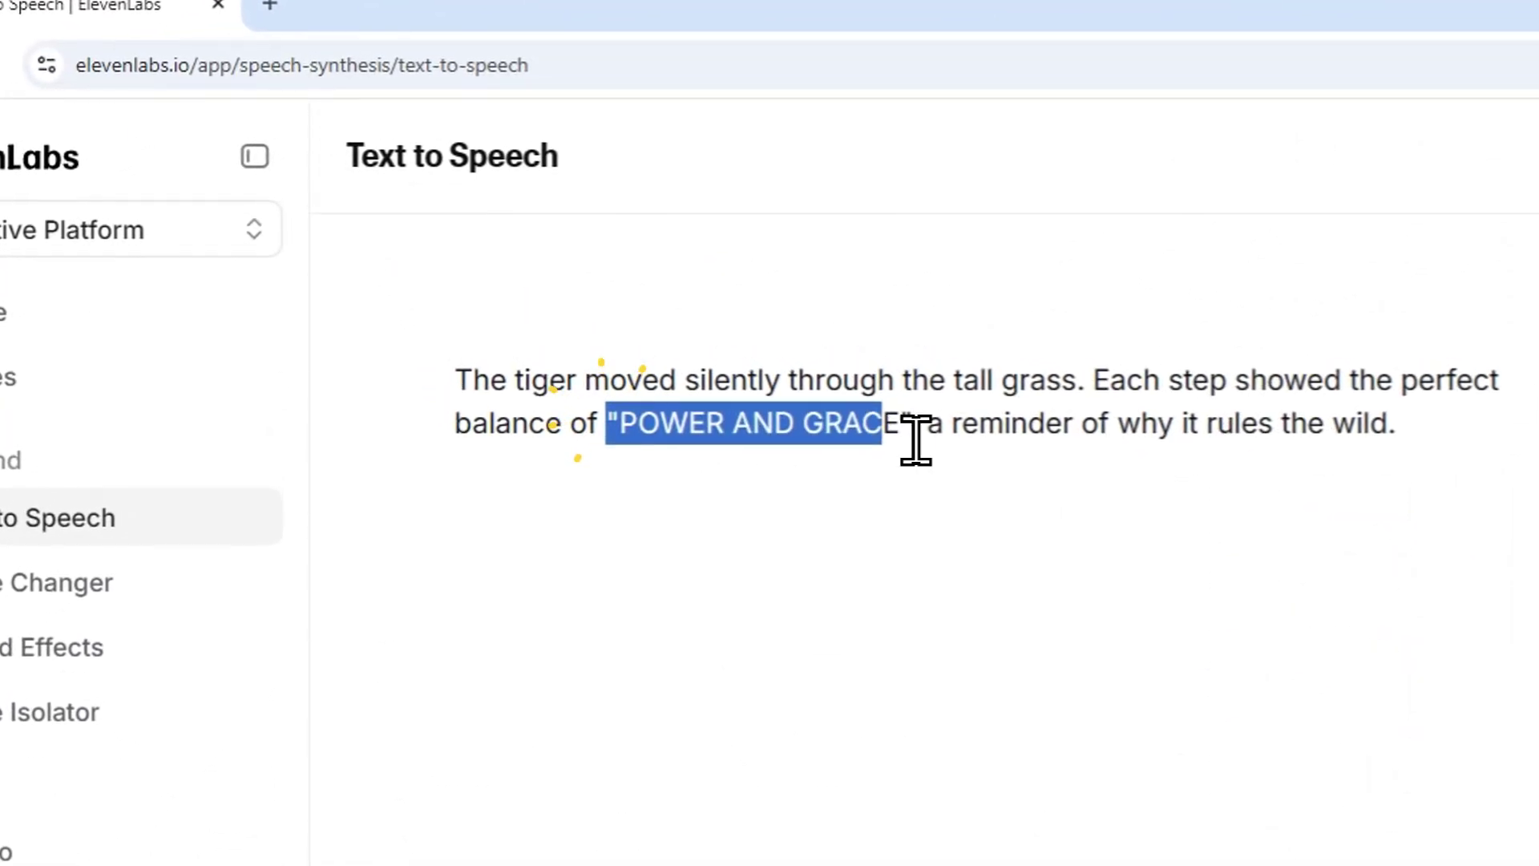
{"action": "left_click_drag", "start_coordinate": [968, 435], "coordinate": [950, 437]}
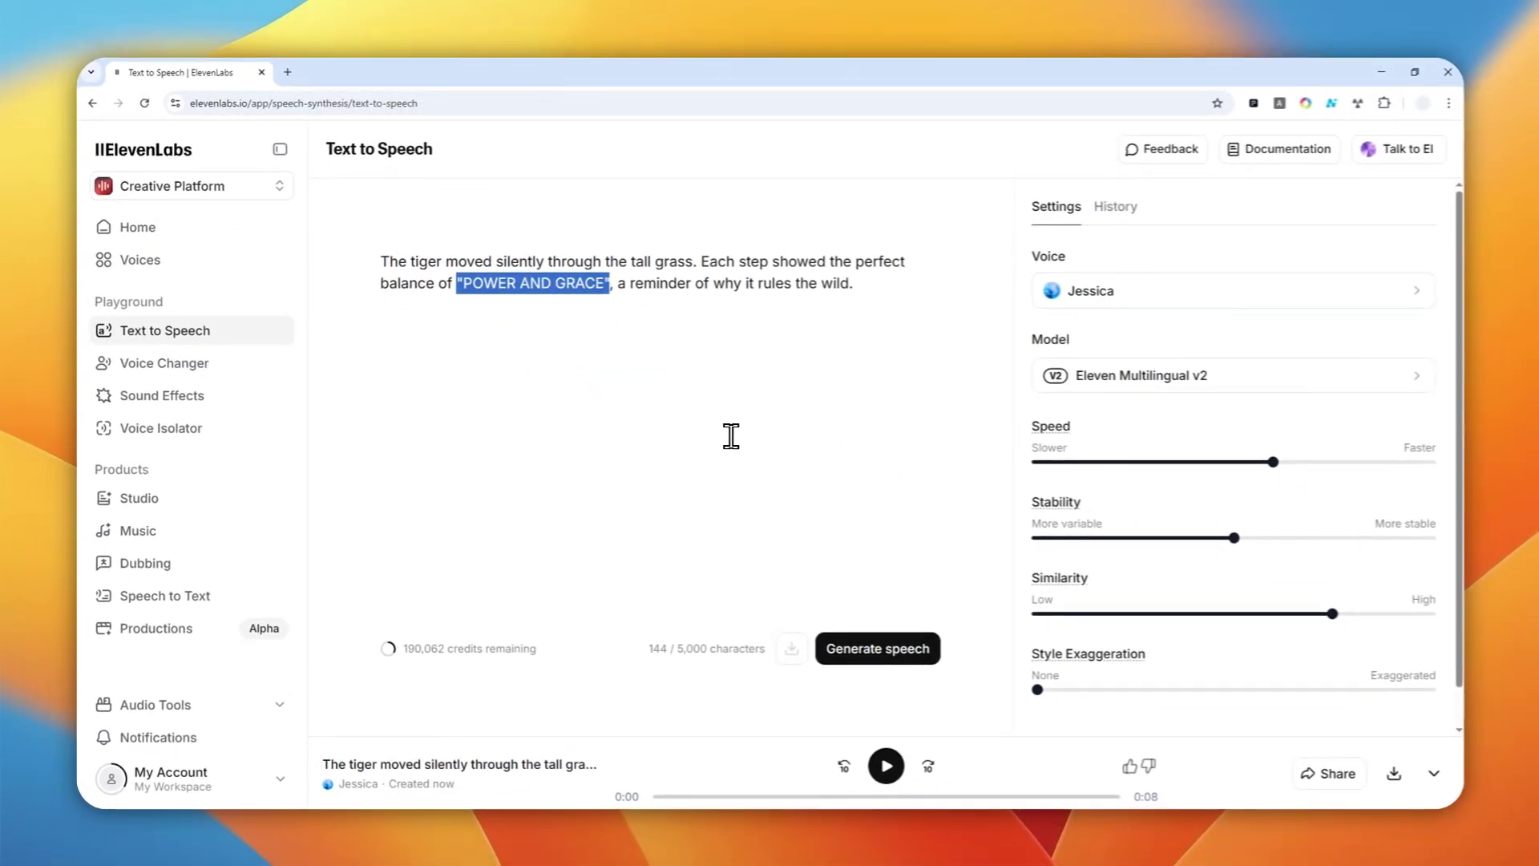
{"action": "scroll", "coordinate": [1339, 498], "scroll_direction": "down", "scroll_amount": 1}
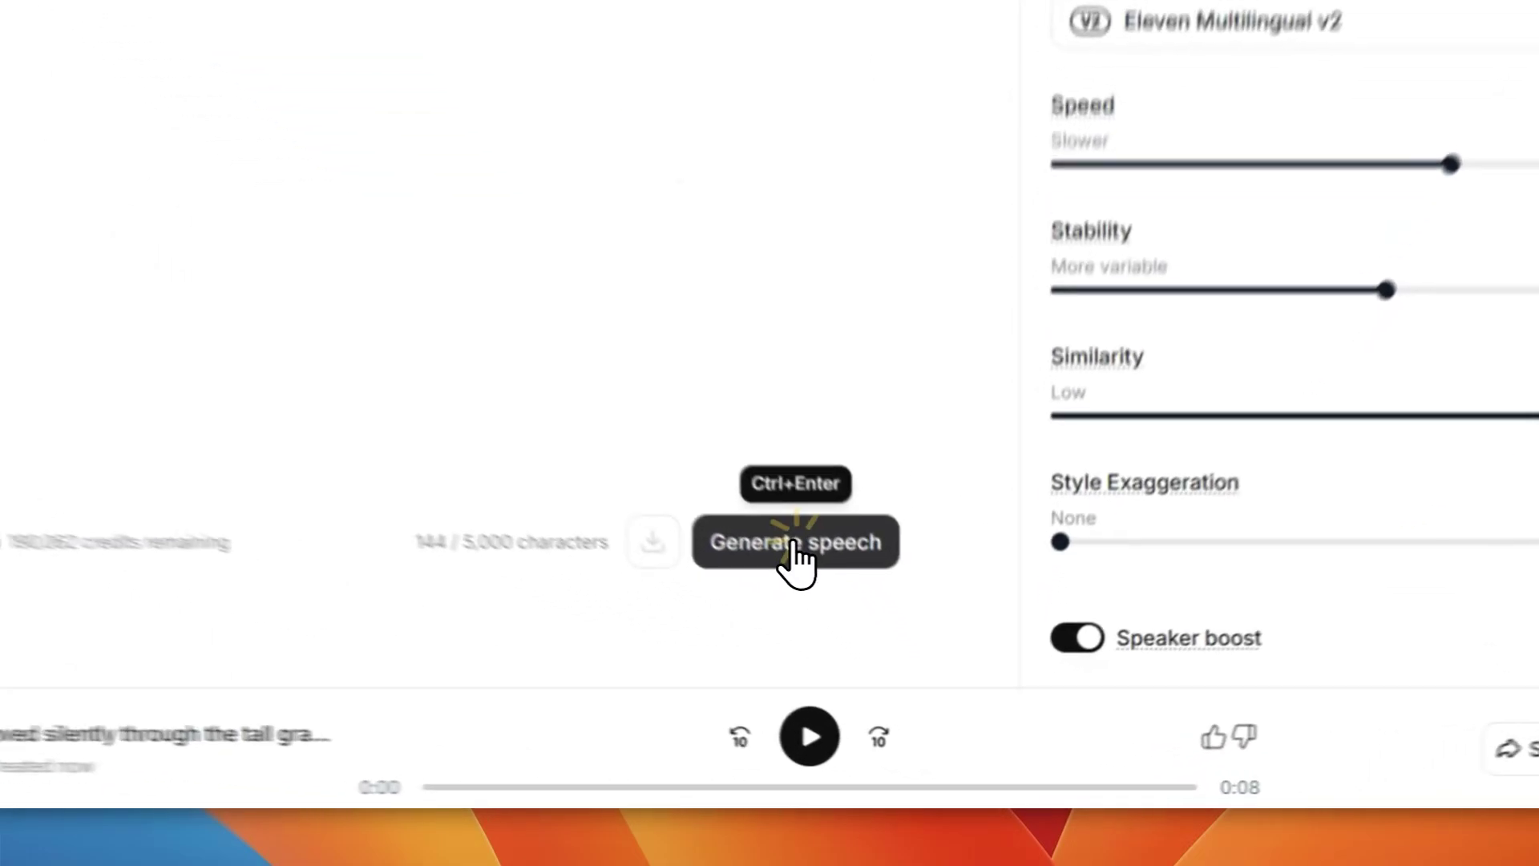
Step: Generate a new 9-second Jessica clip from the edited passage with Multilingual v2
{"action": "left_click", "coordinate": [878, 656]}
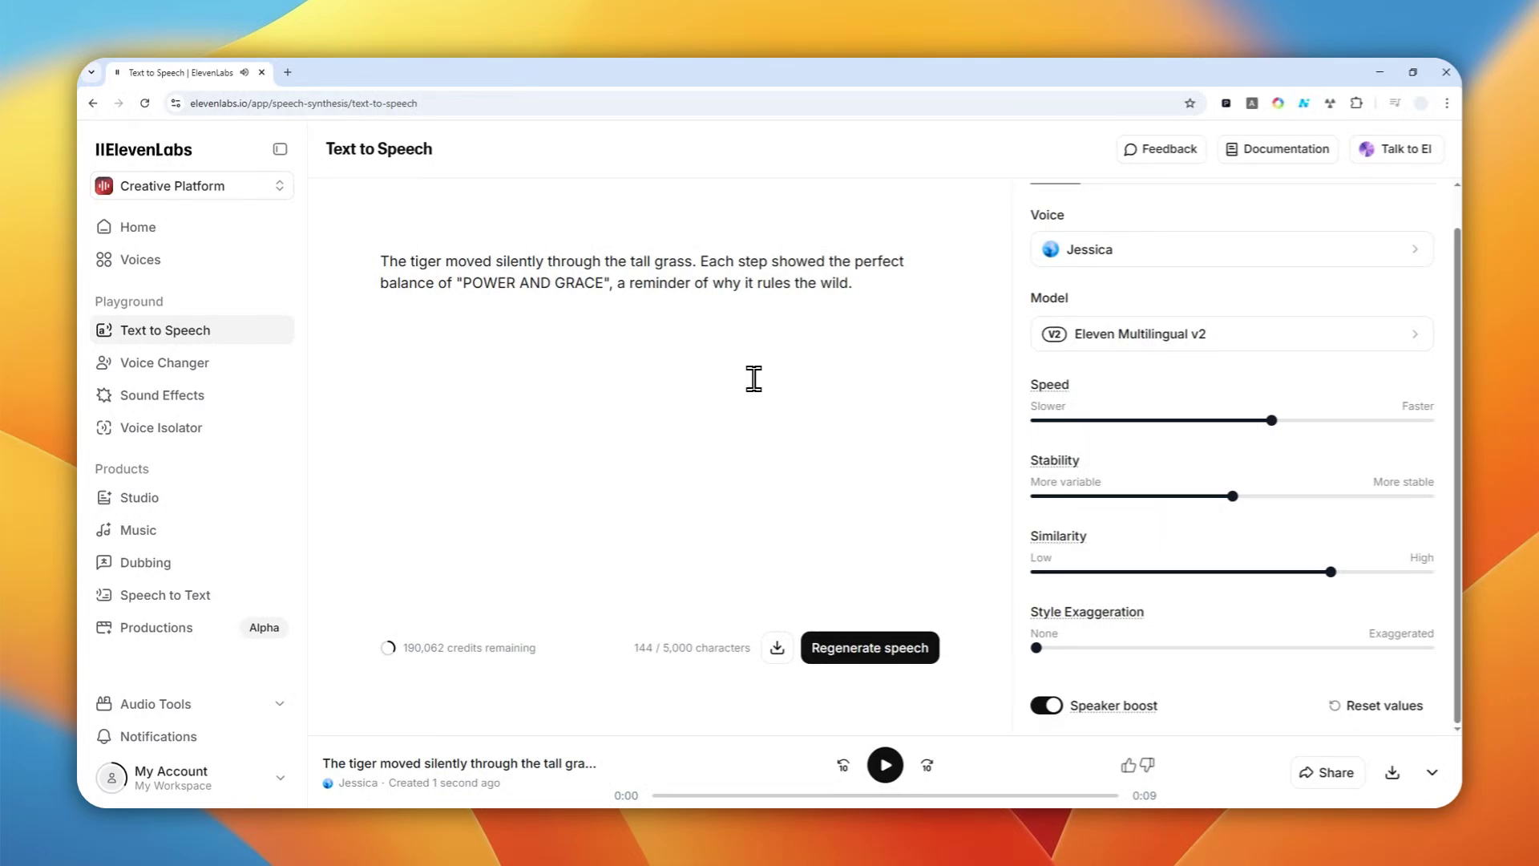
Step: Replace the quoted "POWER AND GRACE" with plain lowercase 'power and grace'
{"action": "double_click", "coordinate": [476, 289]}
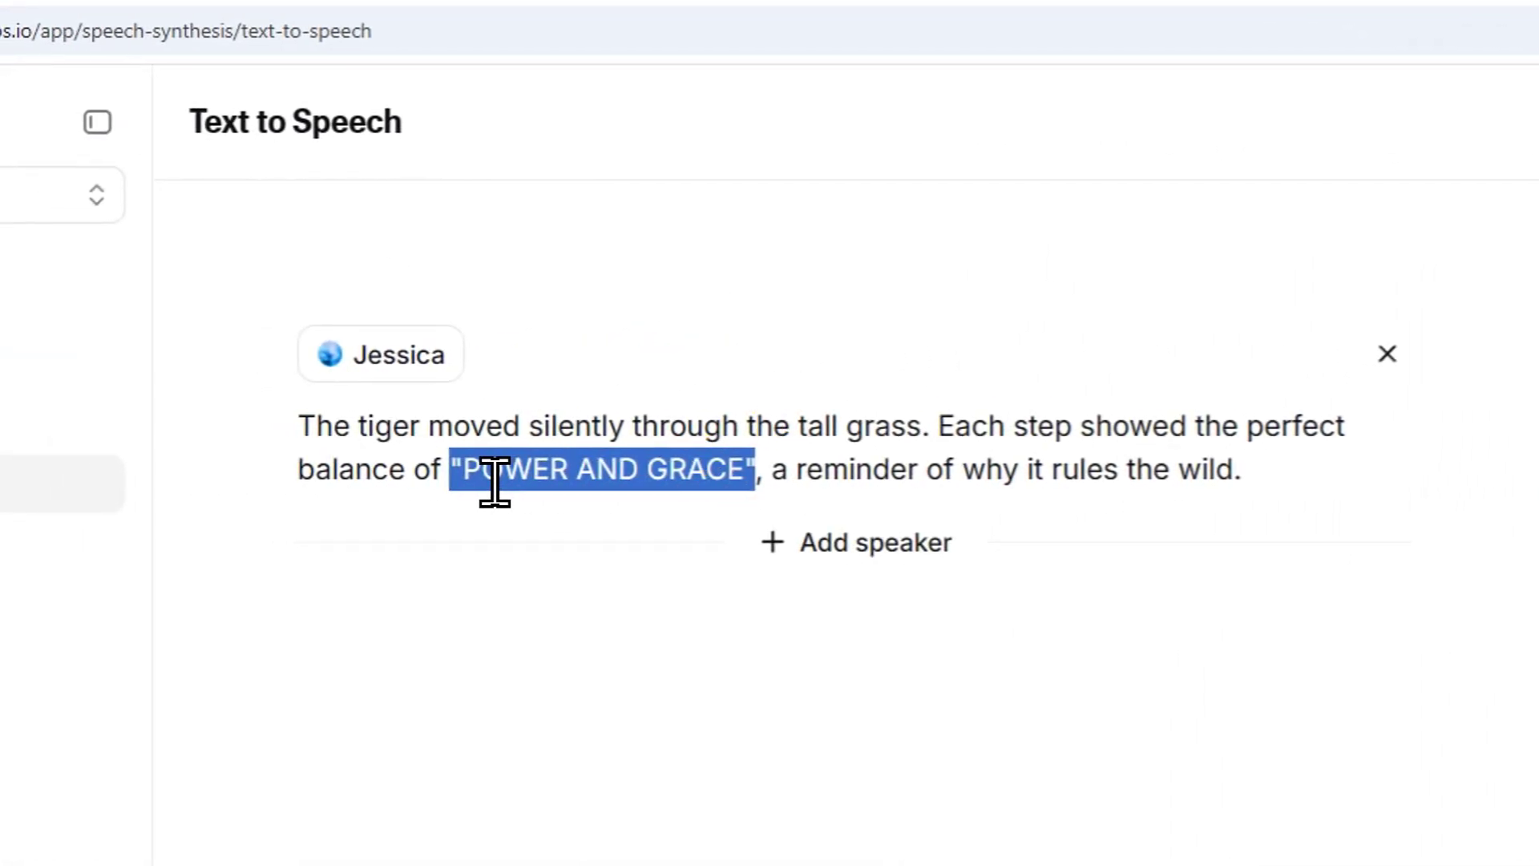
{"action": "type", "text": "power and grace"}
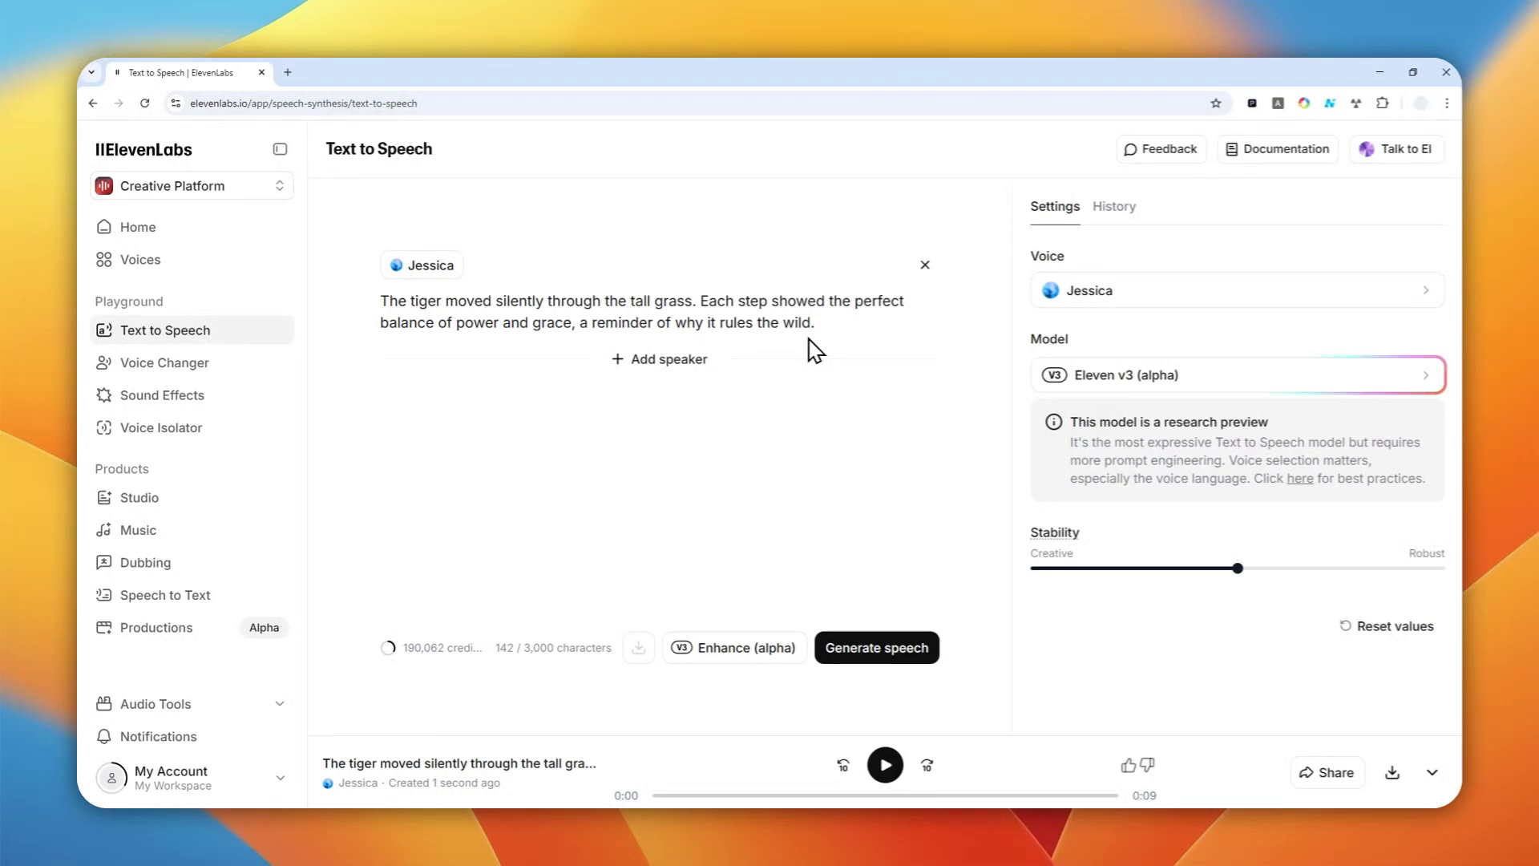
Step: Insert an [emphasize] tag just before 'power', then select only 'power and grace'
{"action": "left_click", "coordinate": [506, 342]}
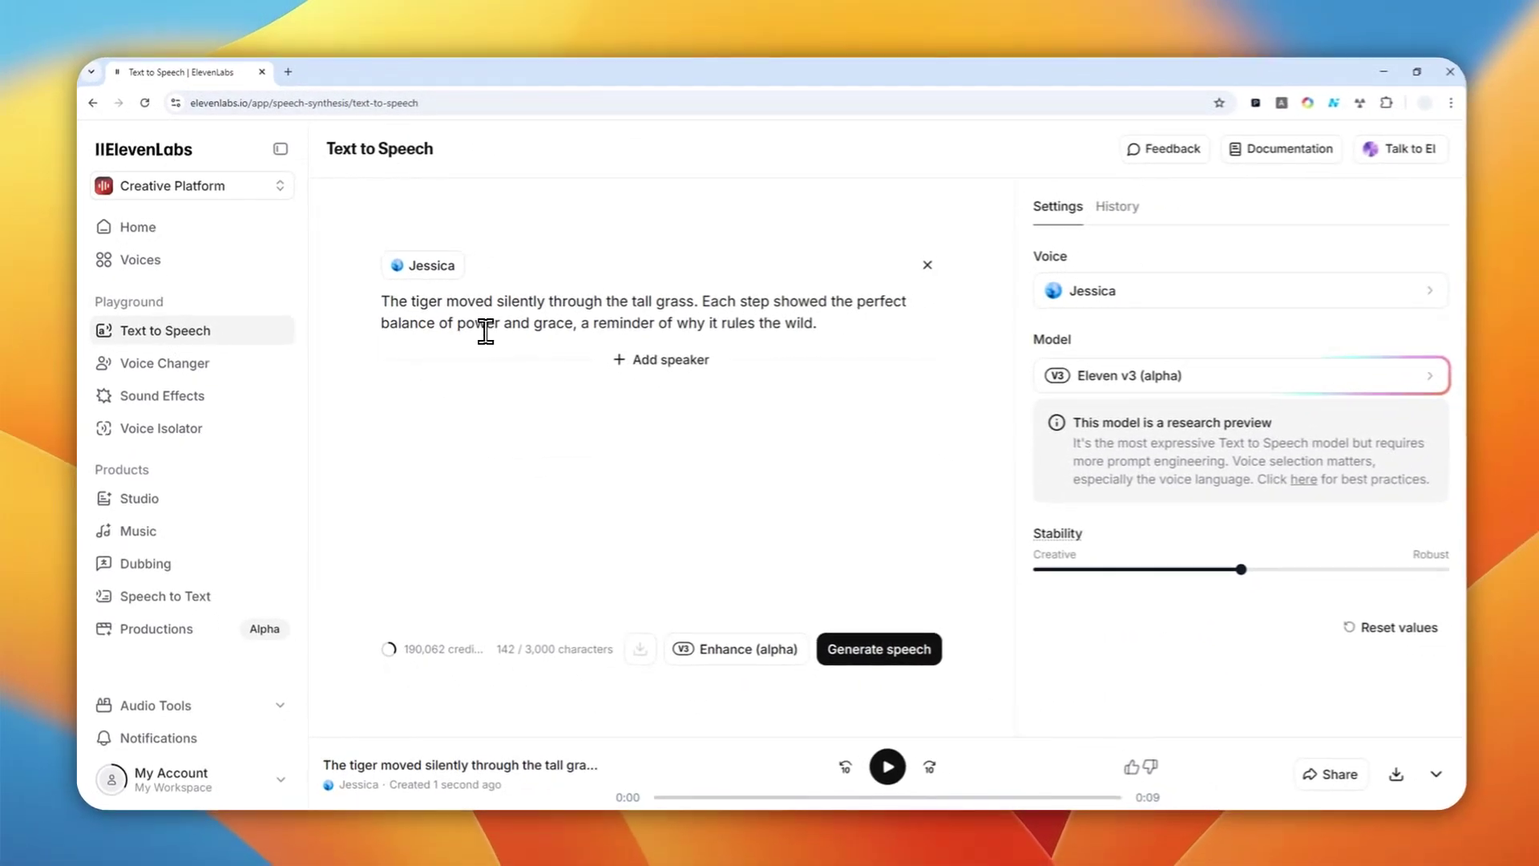
{"action": "type", "text": "["}
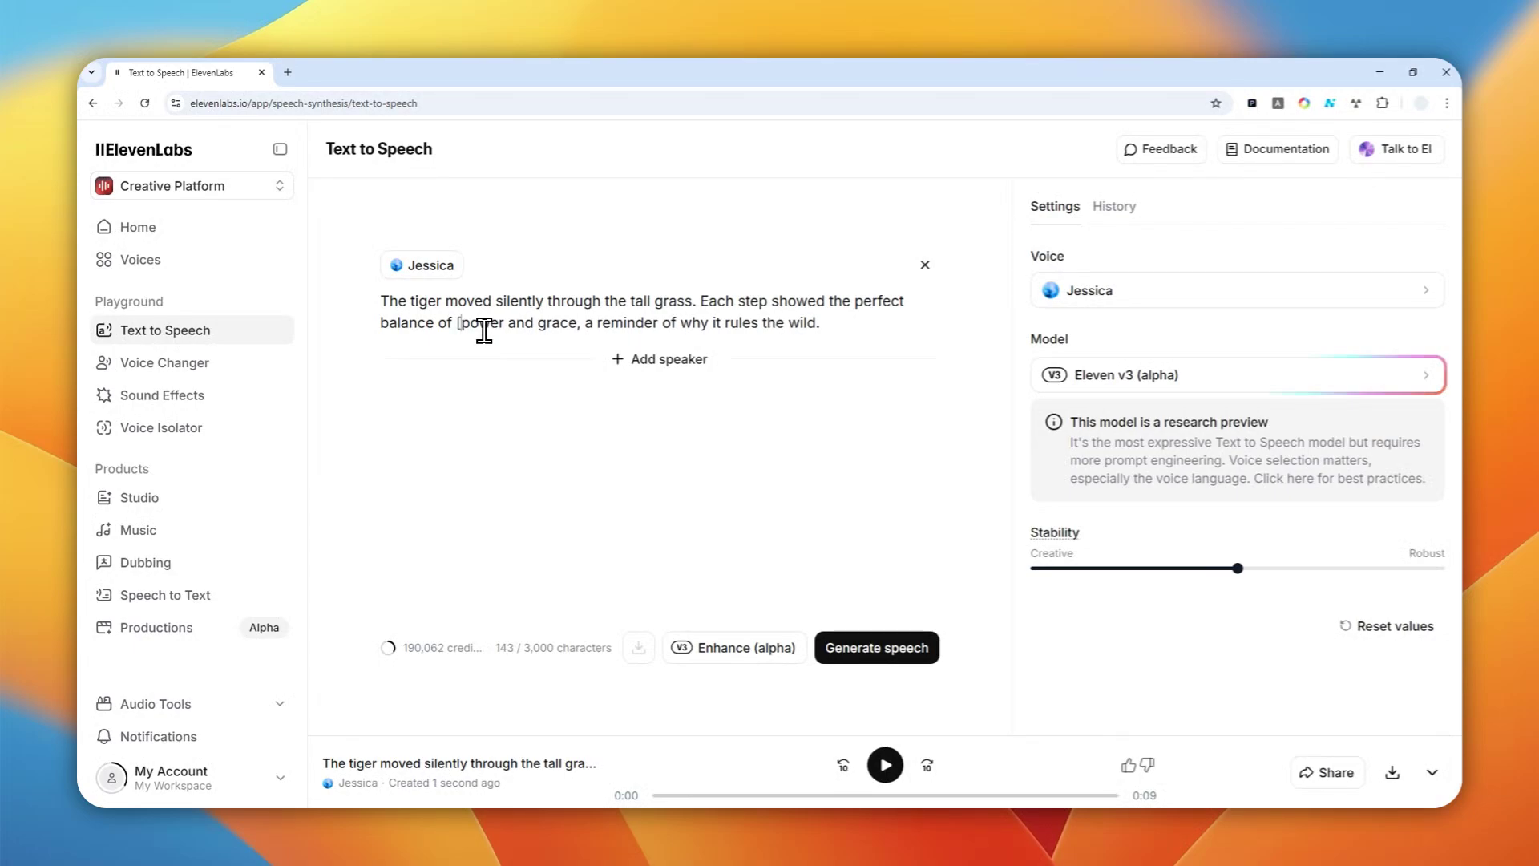
{"action": "type", "text": "emphas"}
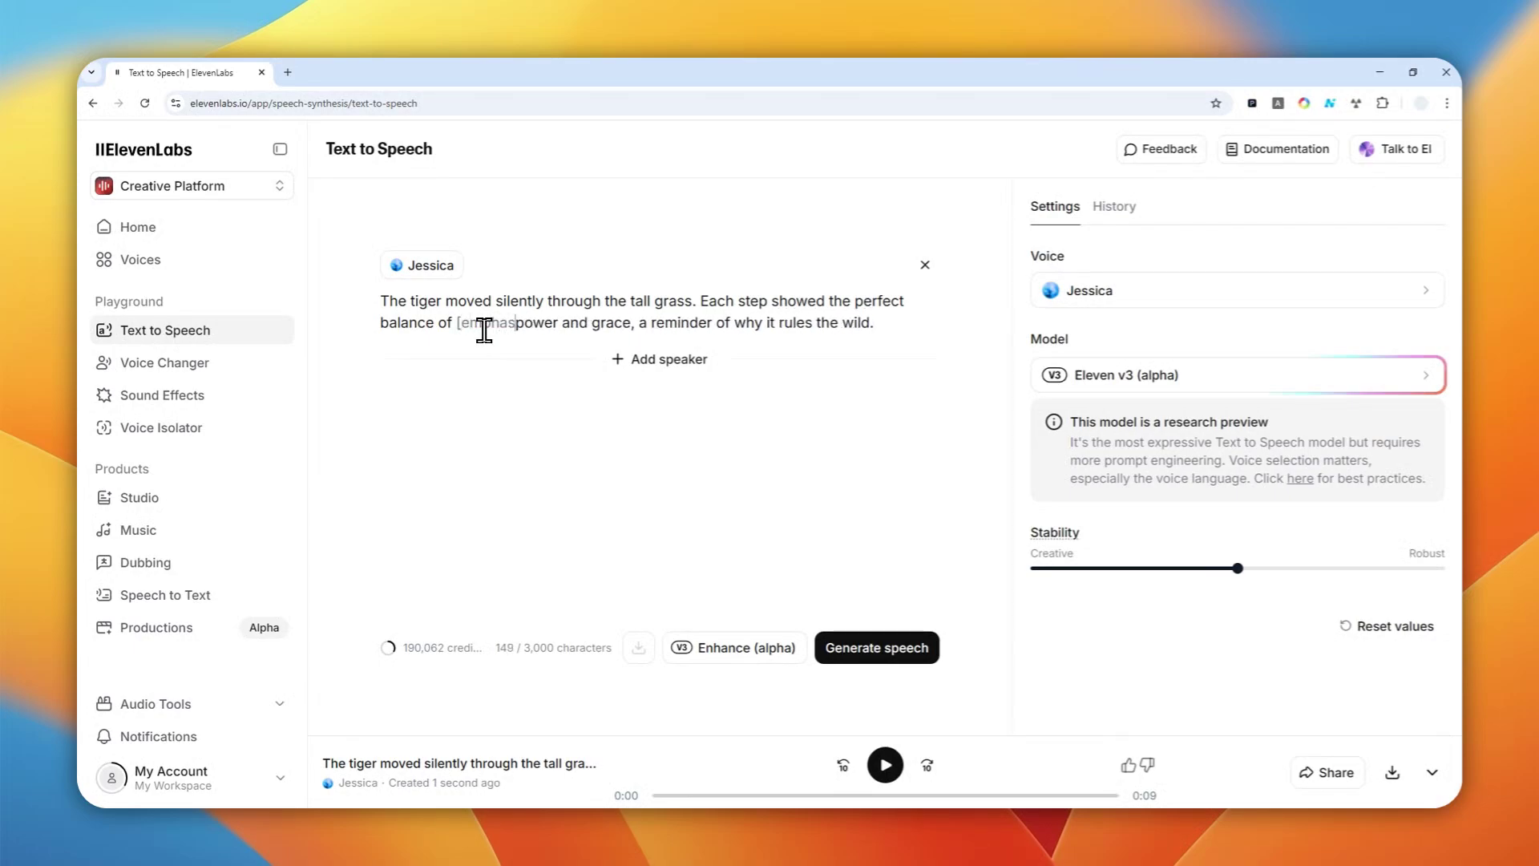
{"action": "type", "text": "ize]"}
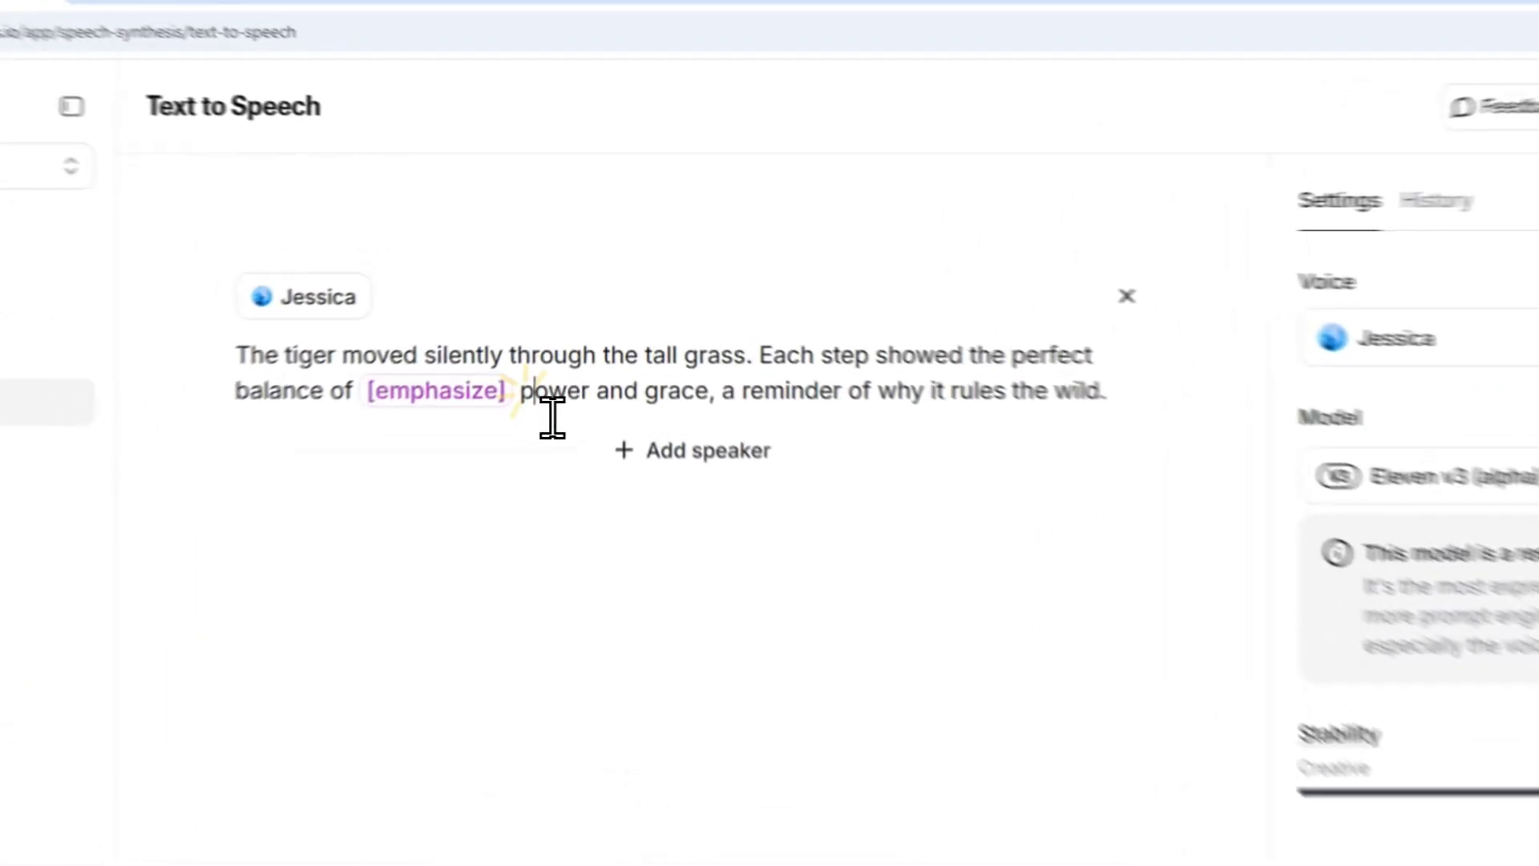
{"action": "left_click_drag", "start_coordinate": [553, 323], "coordinate": [1010, 325]}
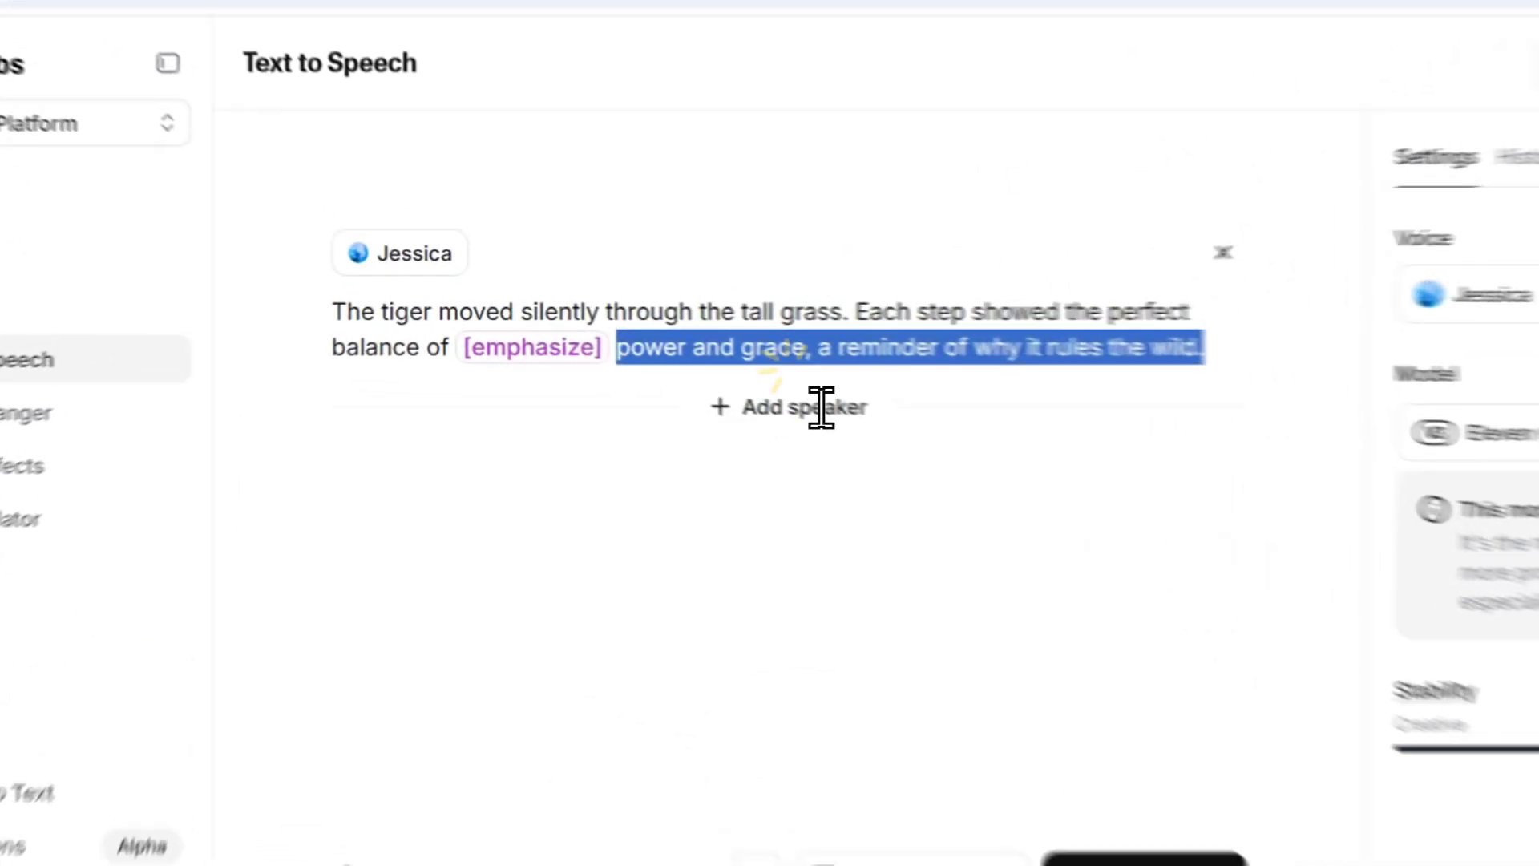
{"action": "left_click_drag", "start_coordinate": [669, 323], "coordinate": [567, 347]}
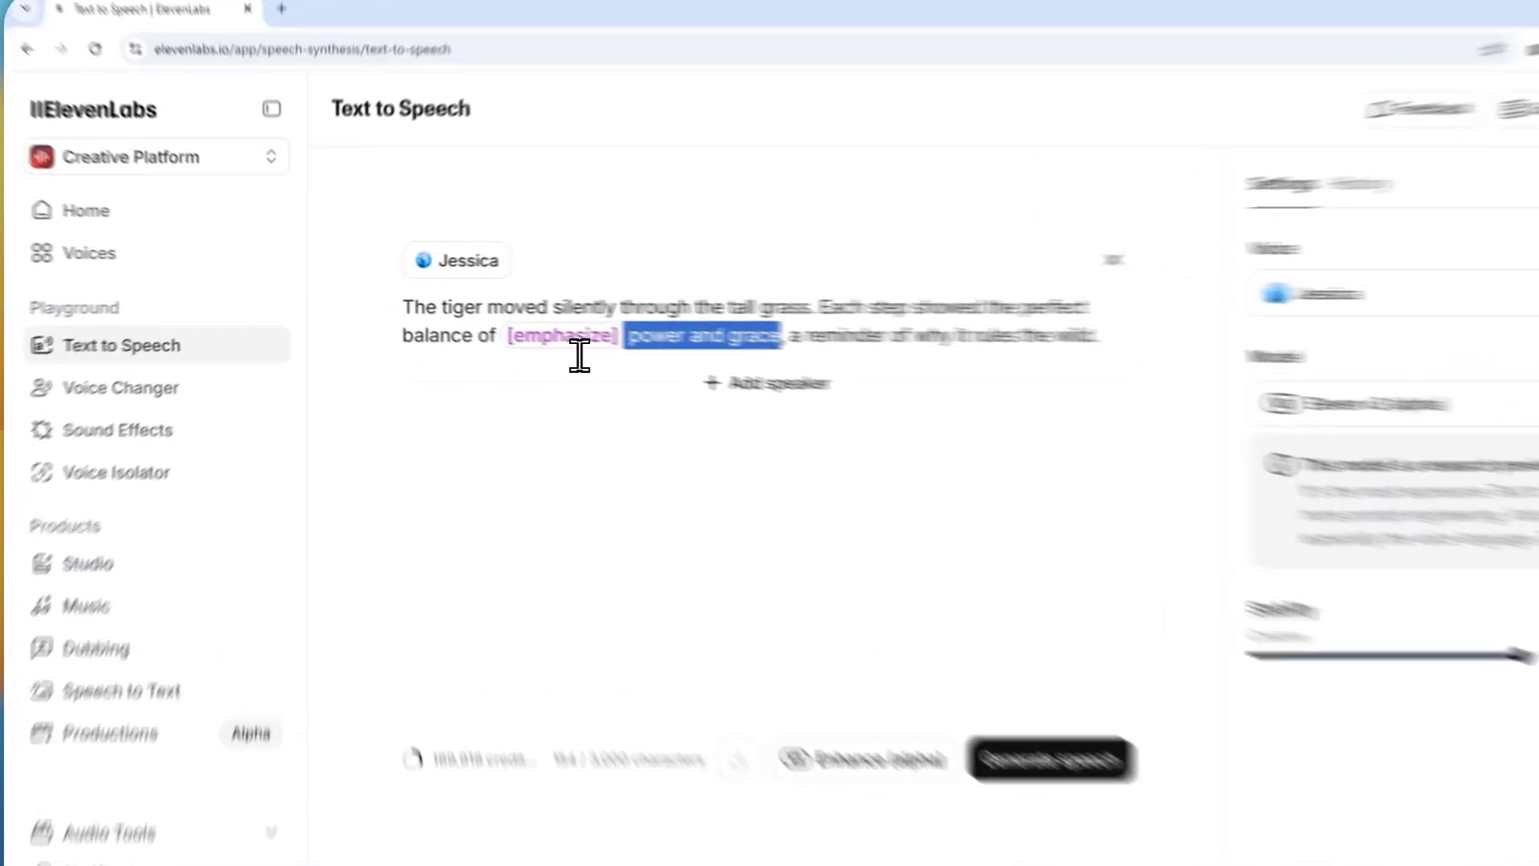
{"action": "left_click", "coordinate": [514, 332]}
{"action": "double_click", "coordinate": [517, 333]}
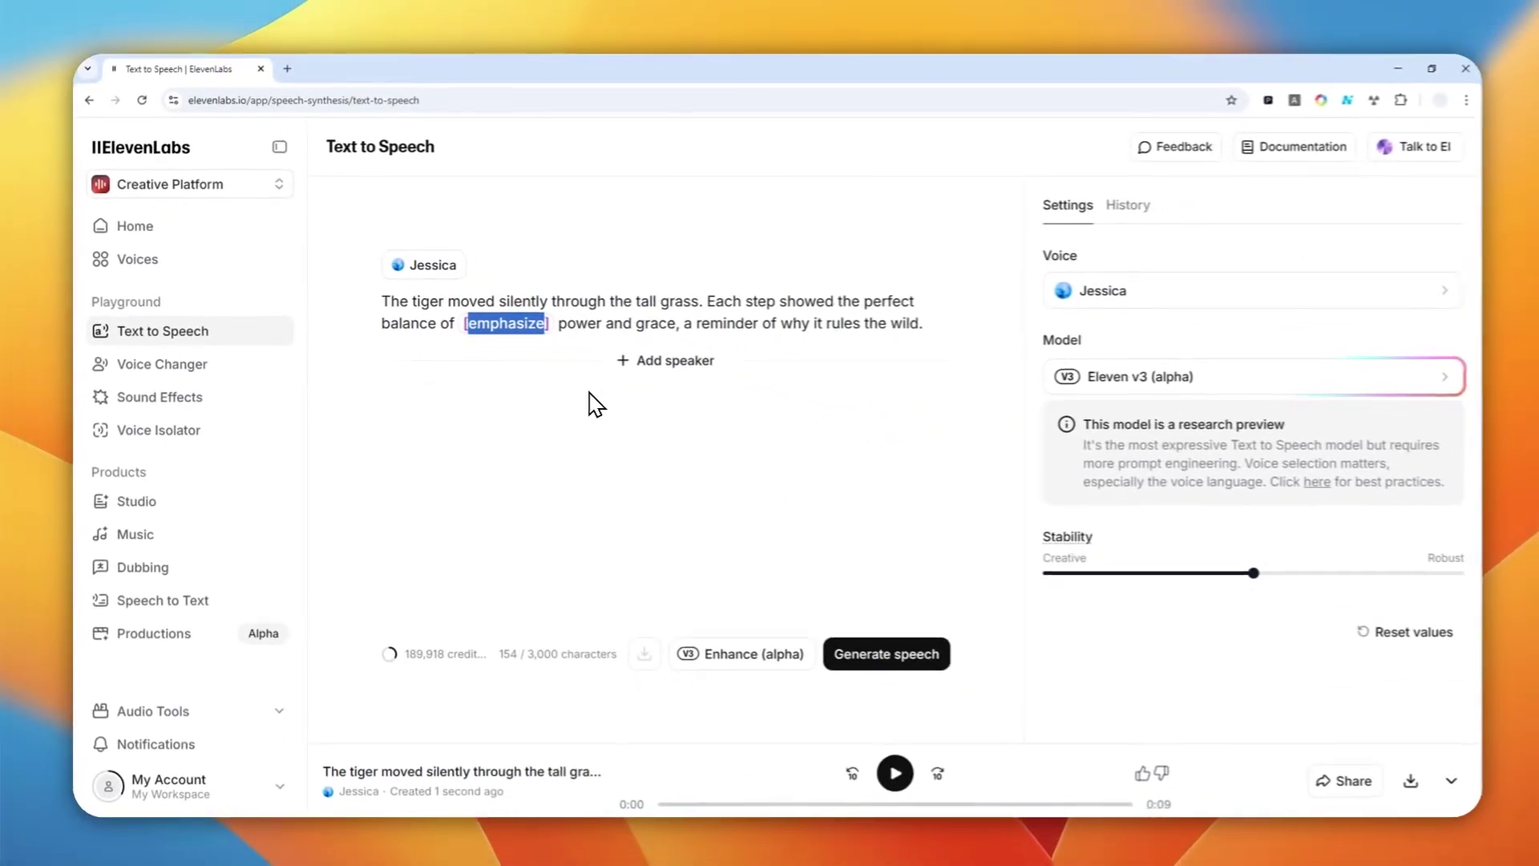
{"action": "type", "text": "highlig"}
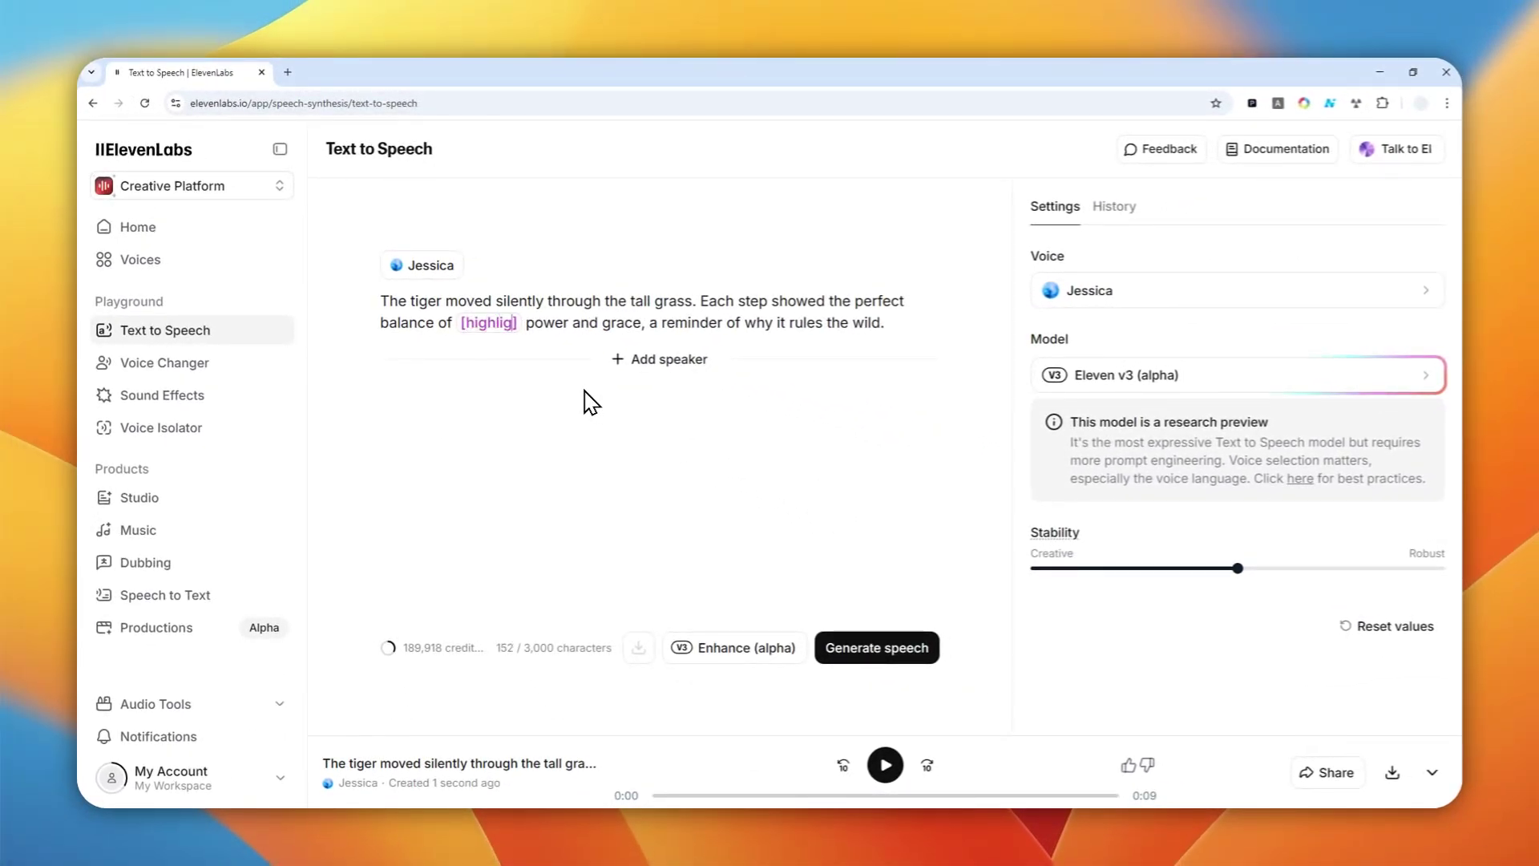
{"action": "type", "text": "ht"}
{"action": "key", "text": "ctrl+shift+Left"}
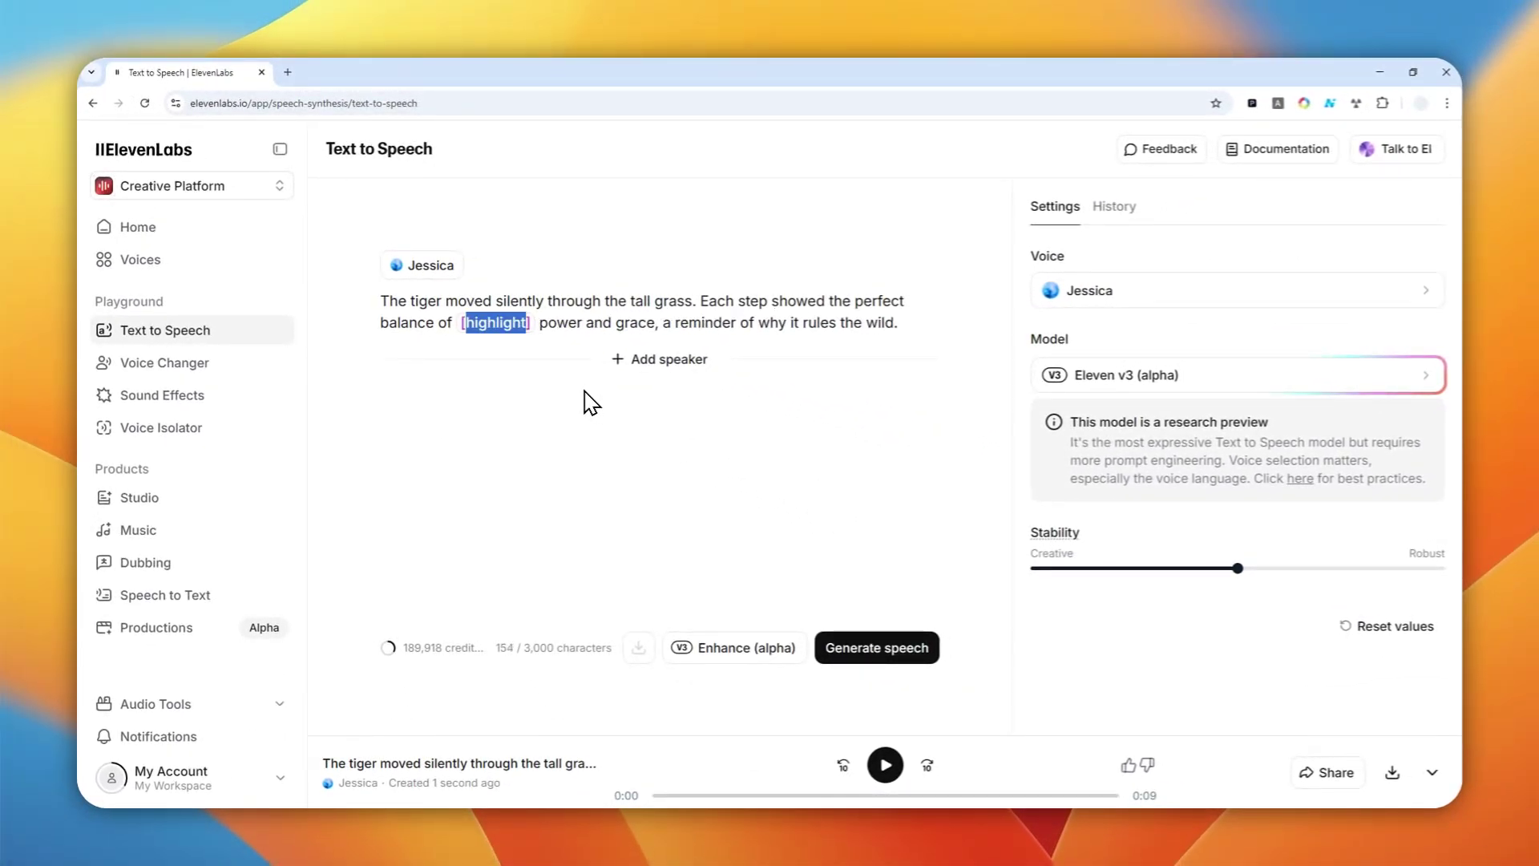
{"action": "type", "text": "stress"}
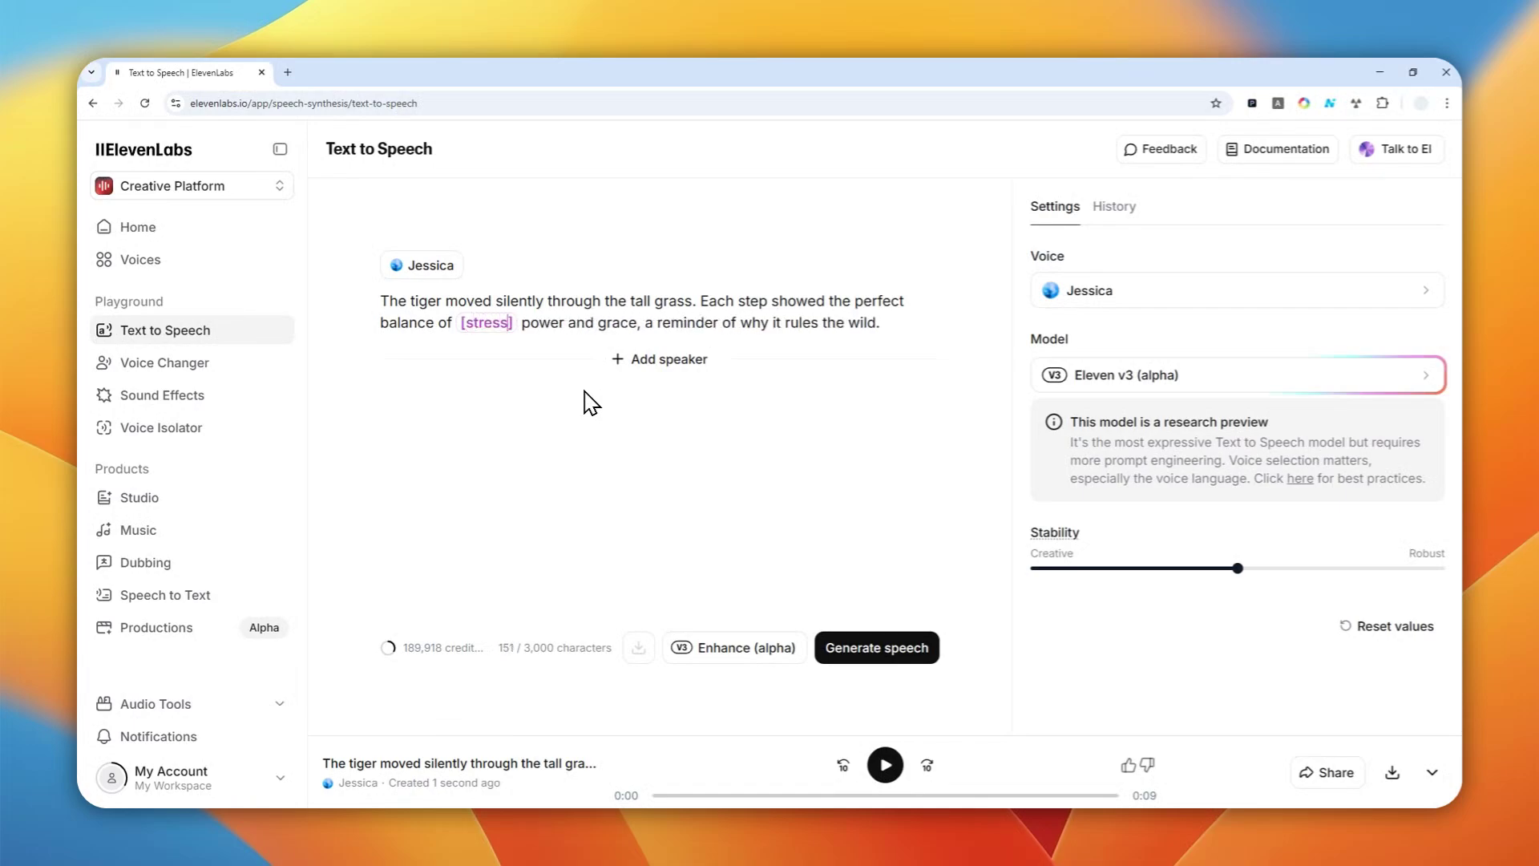
{"action": "type", "text": "acc"}
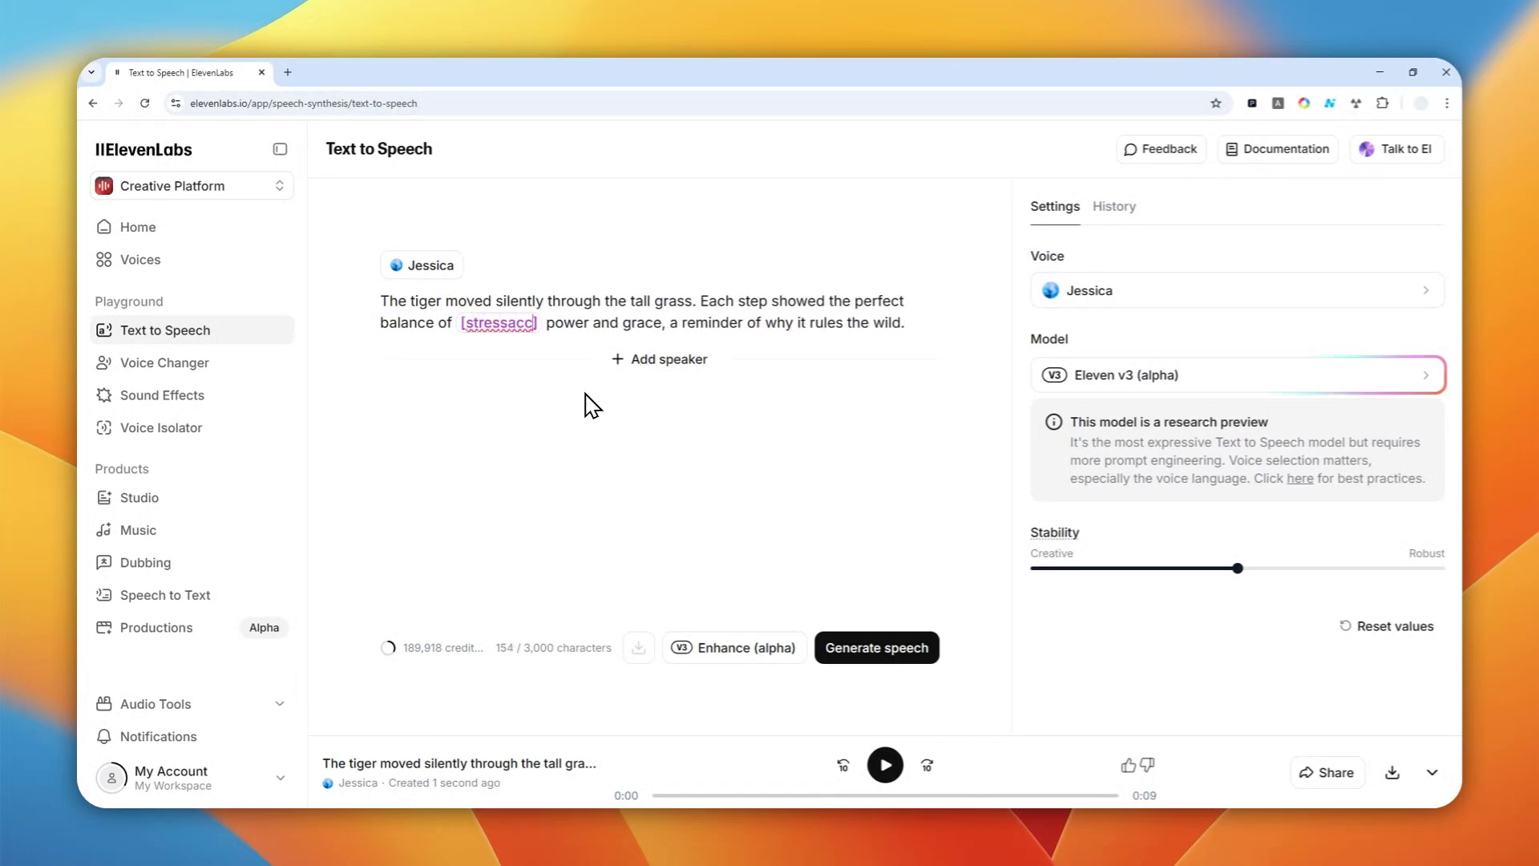
{"action": "type", "text": "et"}
{"action": "key", "text": "ctrl+shift+Left"}
{"action": "type", "text": "a"}
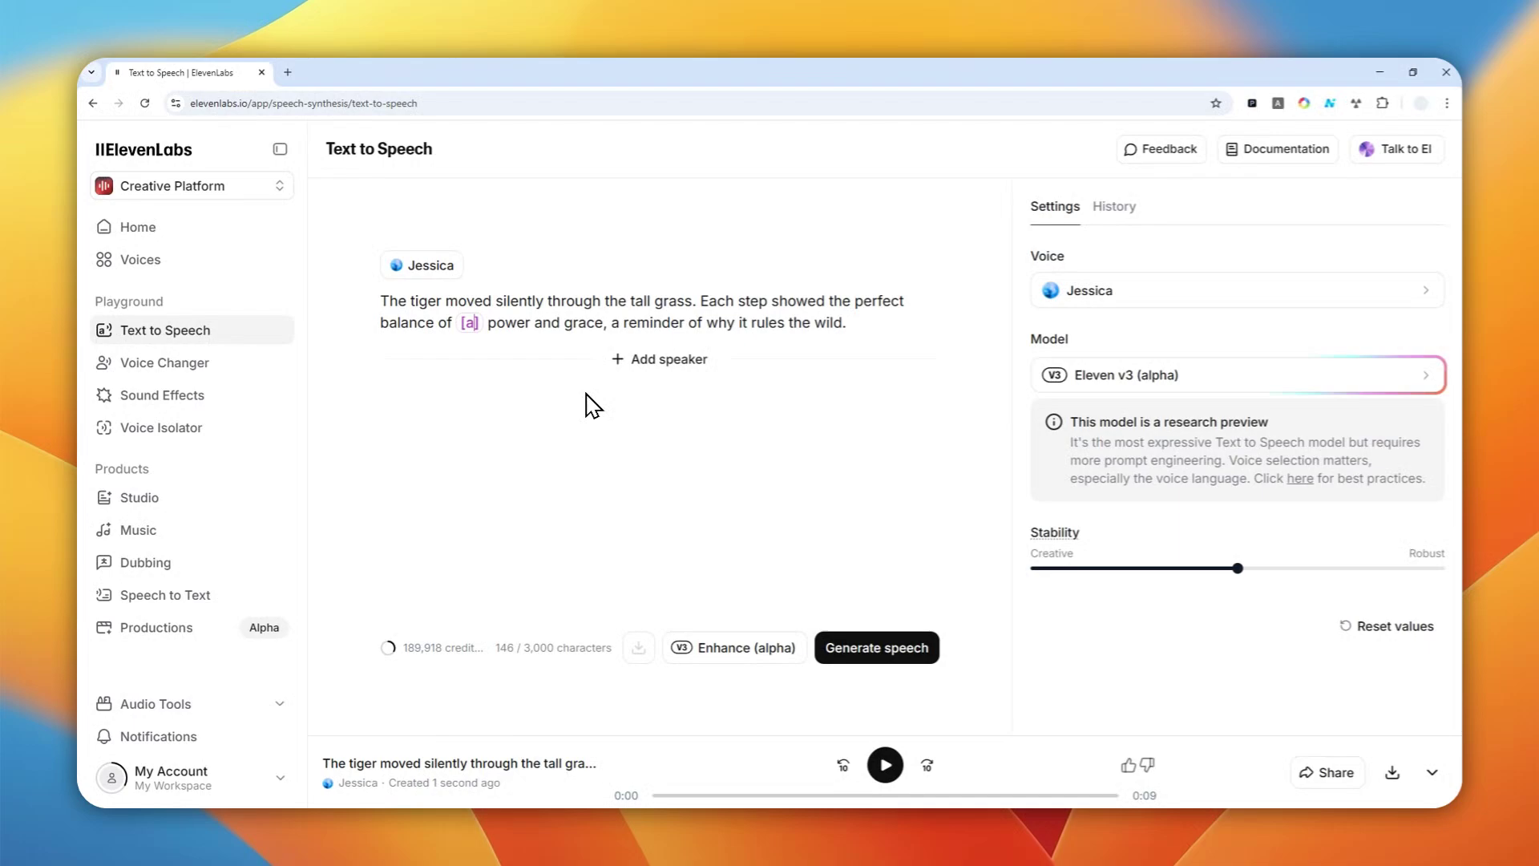
{"action": "type", "text": "ccentue"}
{"action": "key", "text": "BackSpace"}
{"action": "type", "text": "at"}
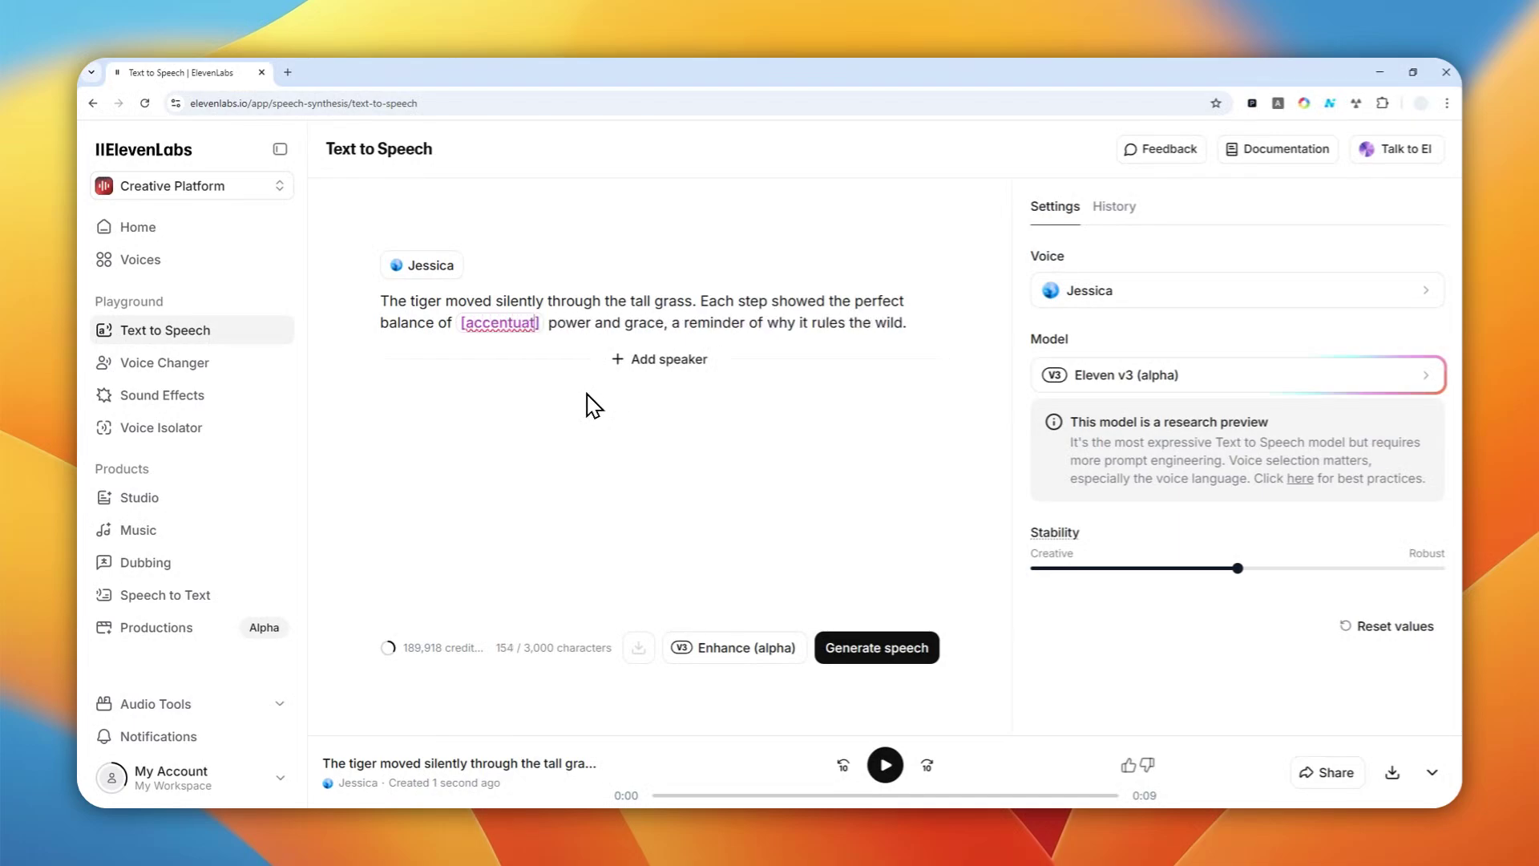
{"action": "type", "text": "e"}
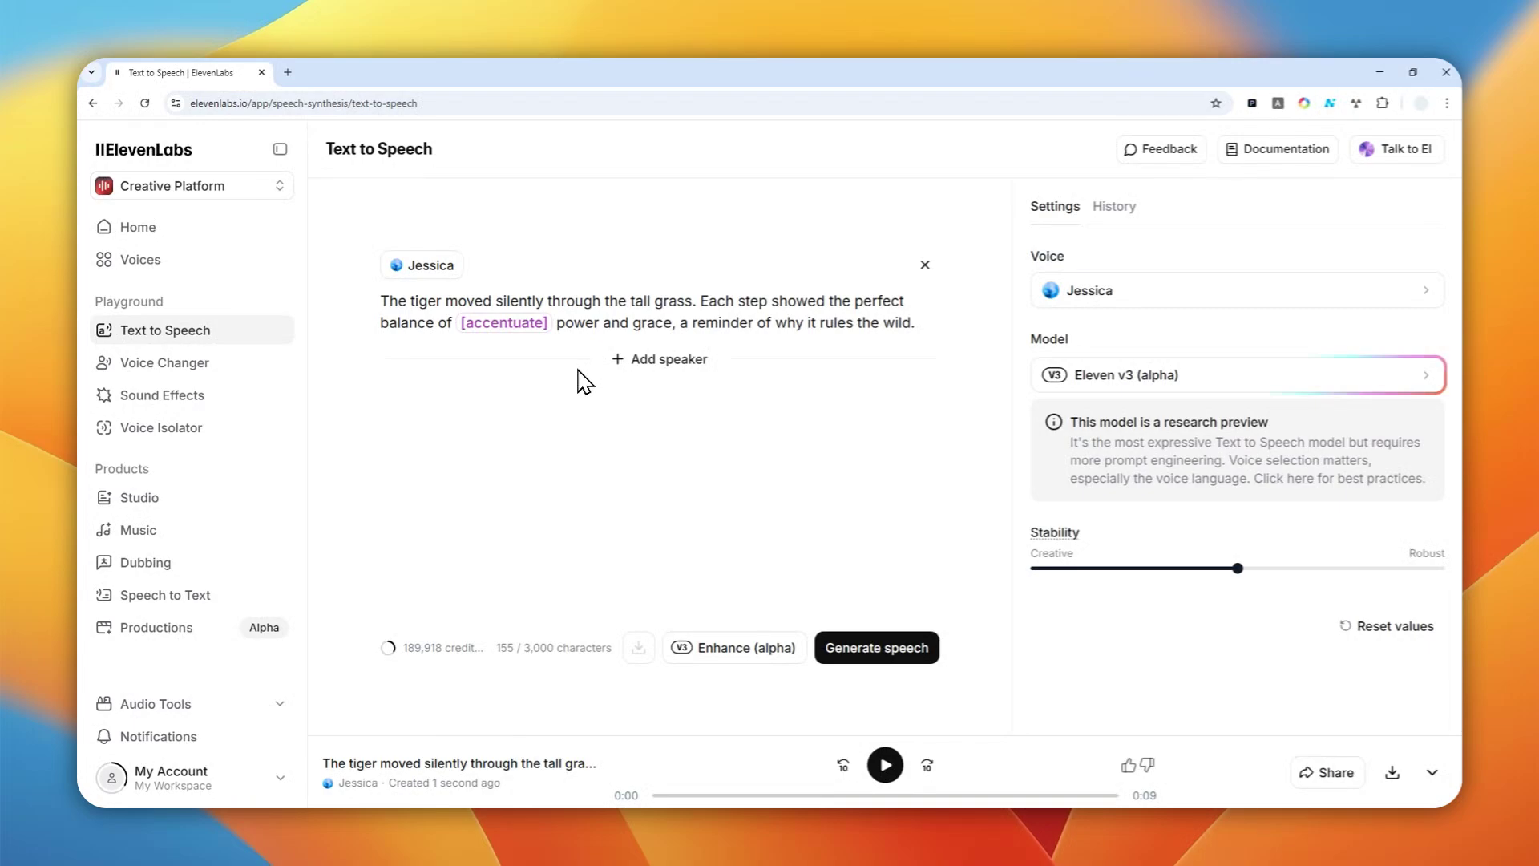
{"action": "key", "text": "ctrl+shift+Left"}
{"action": "type", "text": "emphasiz"}
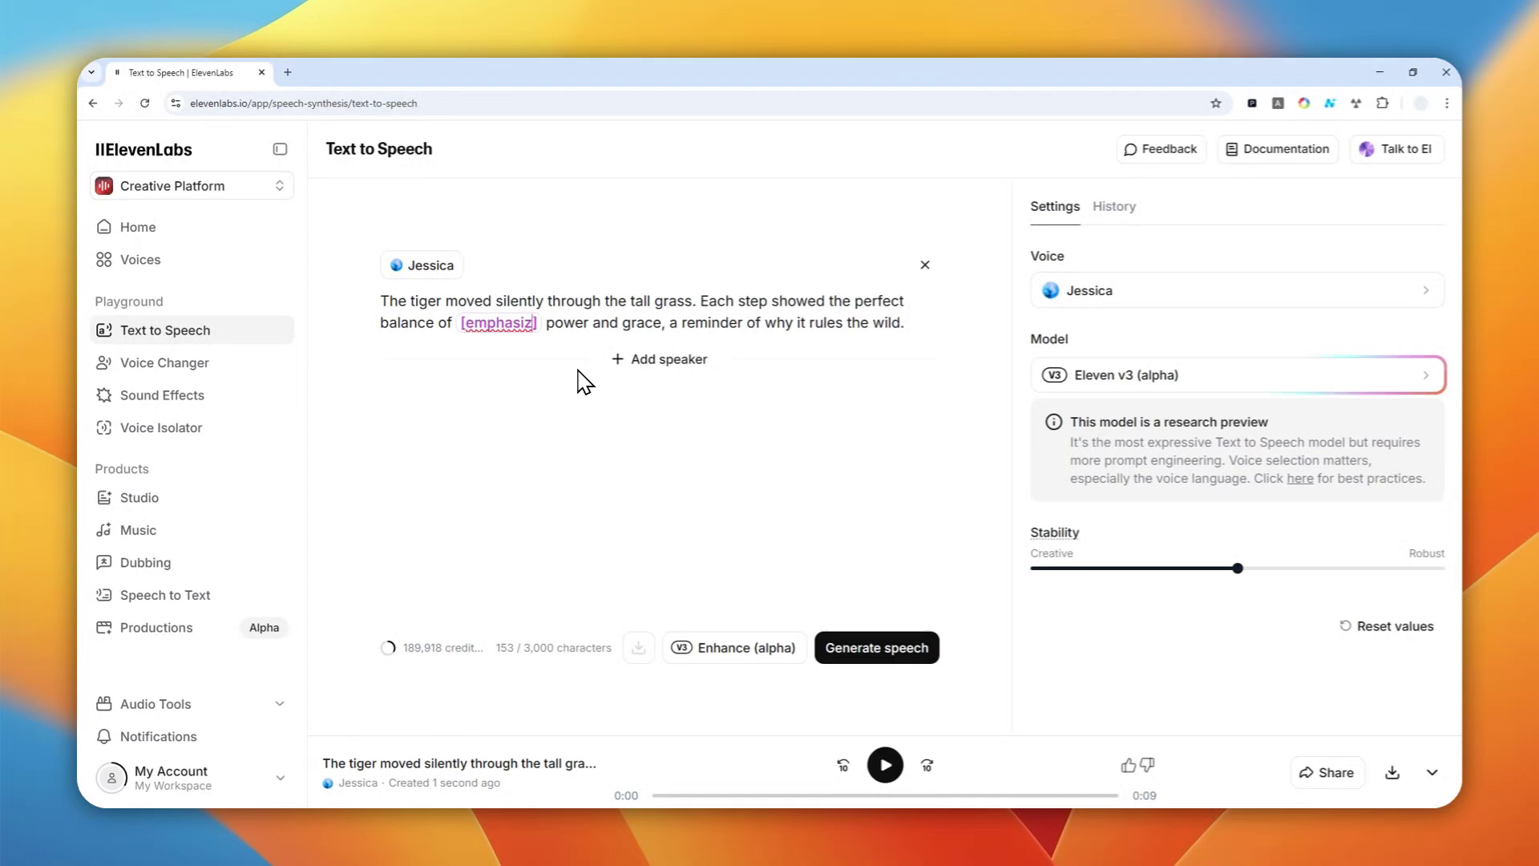
{"action": "type", "text": "e"}
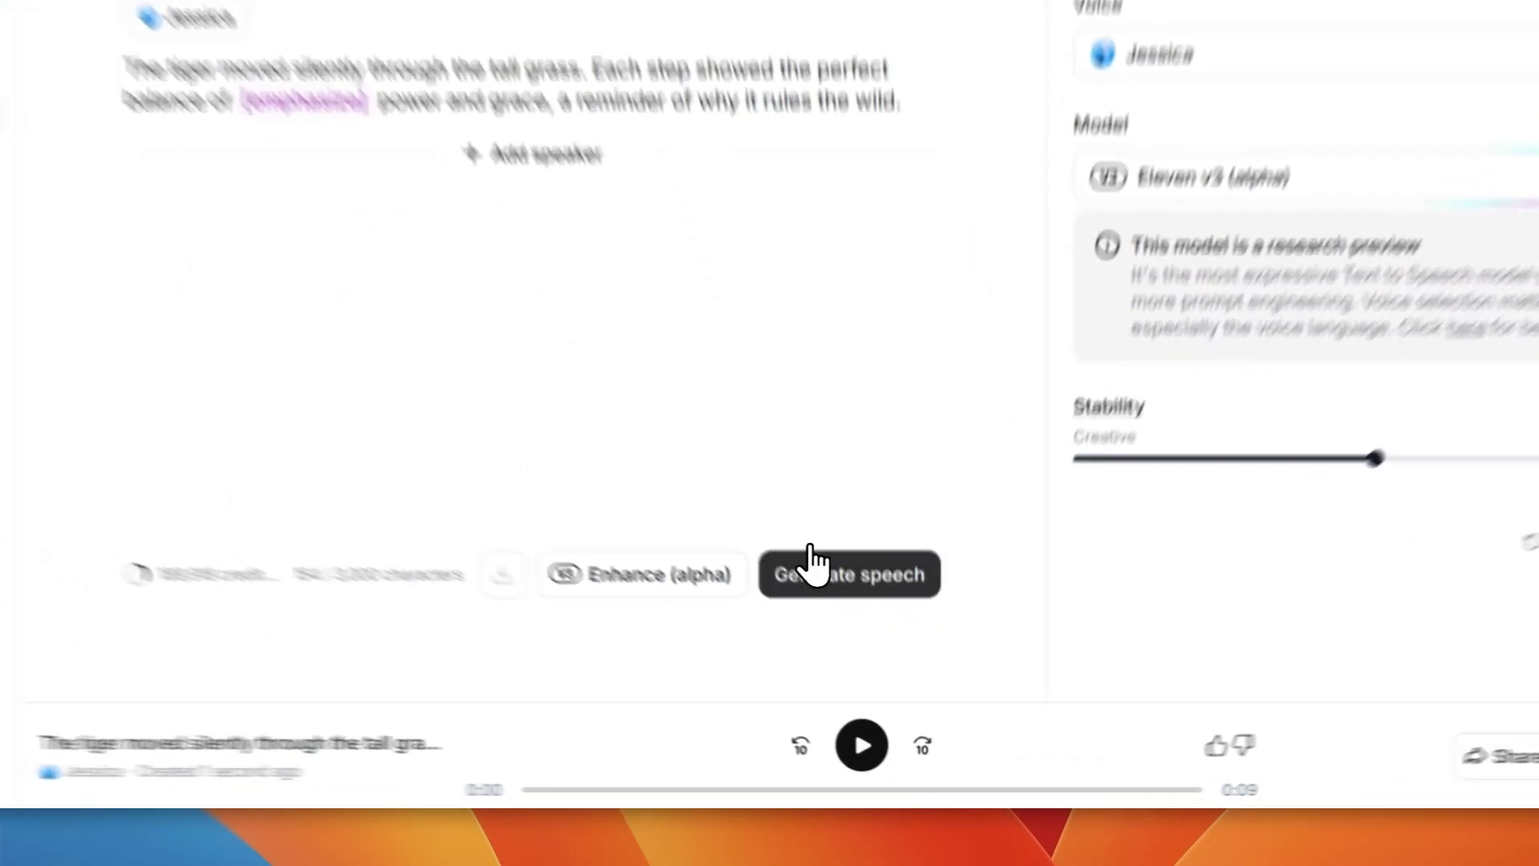
Step: Generate two Eleven v3 takes of the tagged sentence and play Generation 2
{"action": "left_click", "coordinate": [858, 645]}
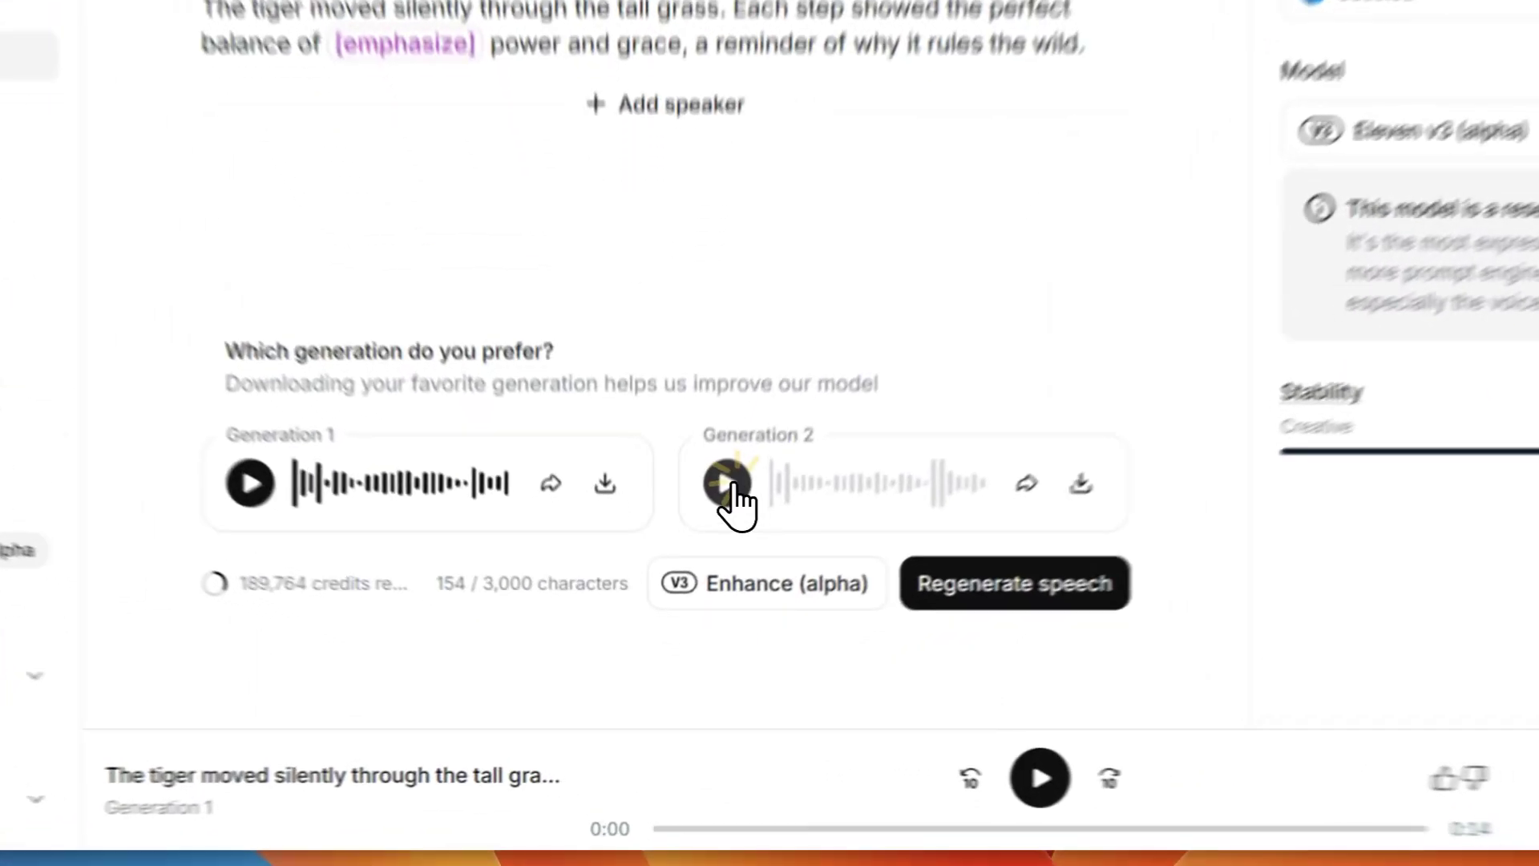
{"action": "left_click", "coordinate": [698, 589]}
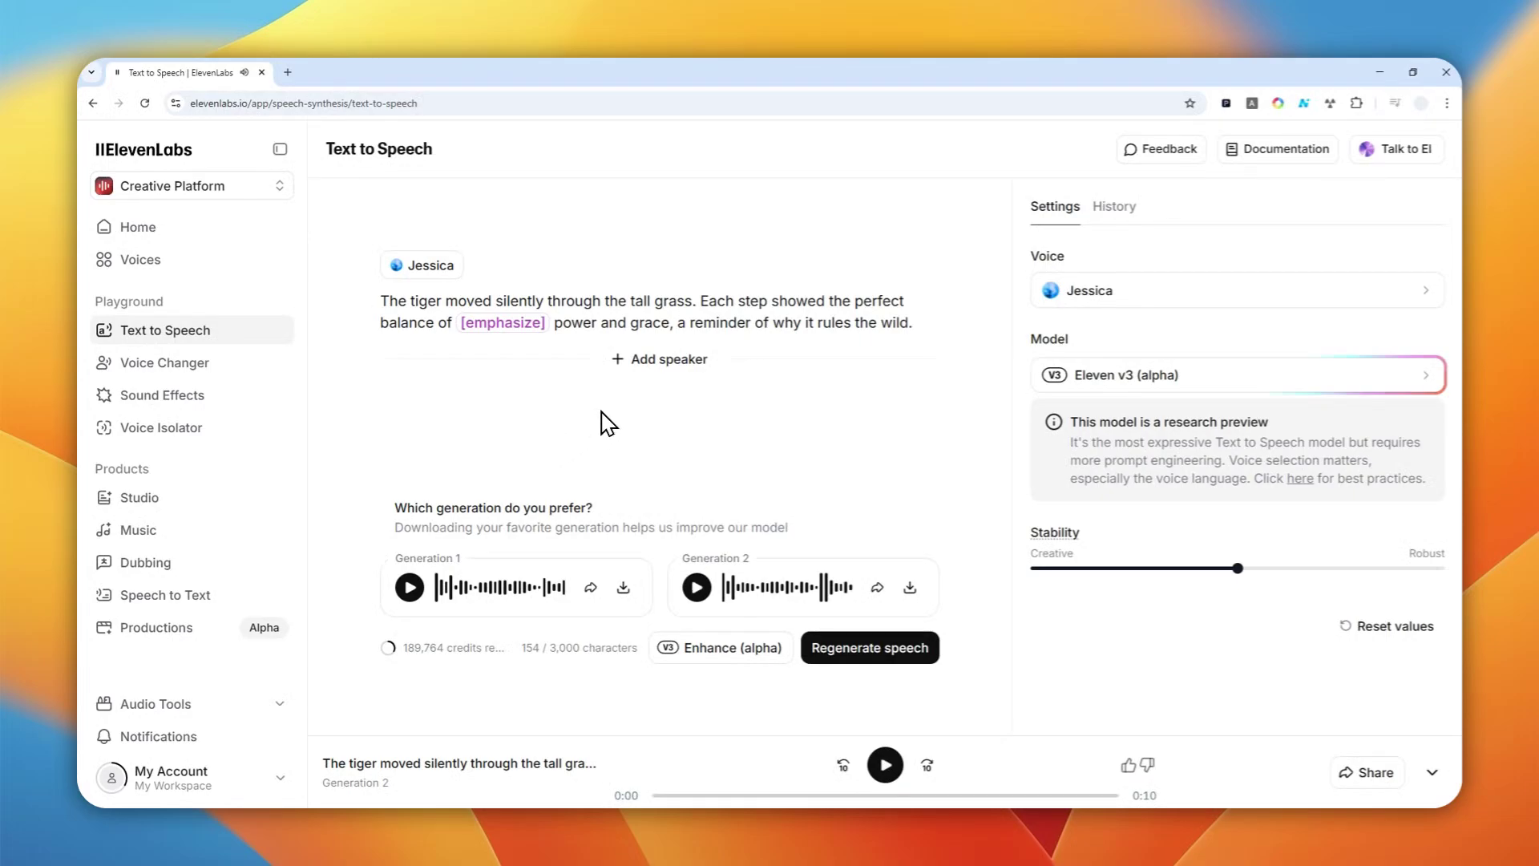
{"action": "mouse_move", "coordinate": [649, 311]}
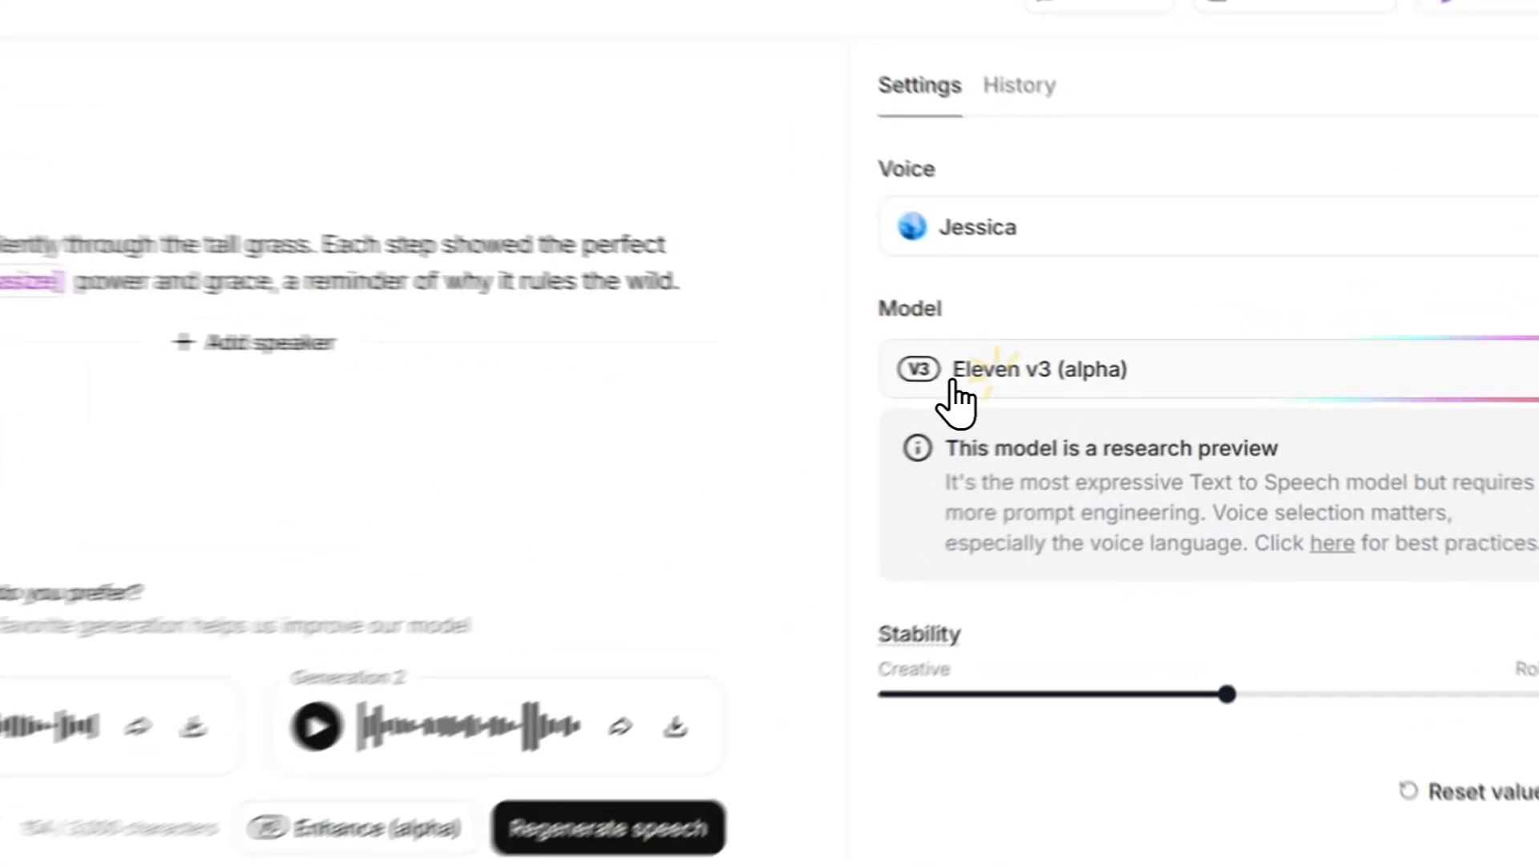
Step: Change the voice model from Eleven v3 to Eleven Multilingual v2
{"action": "left_click", "coordinate": [1073, 376]}
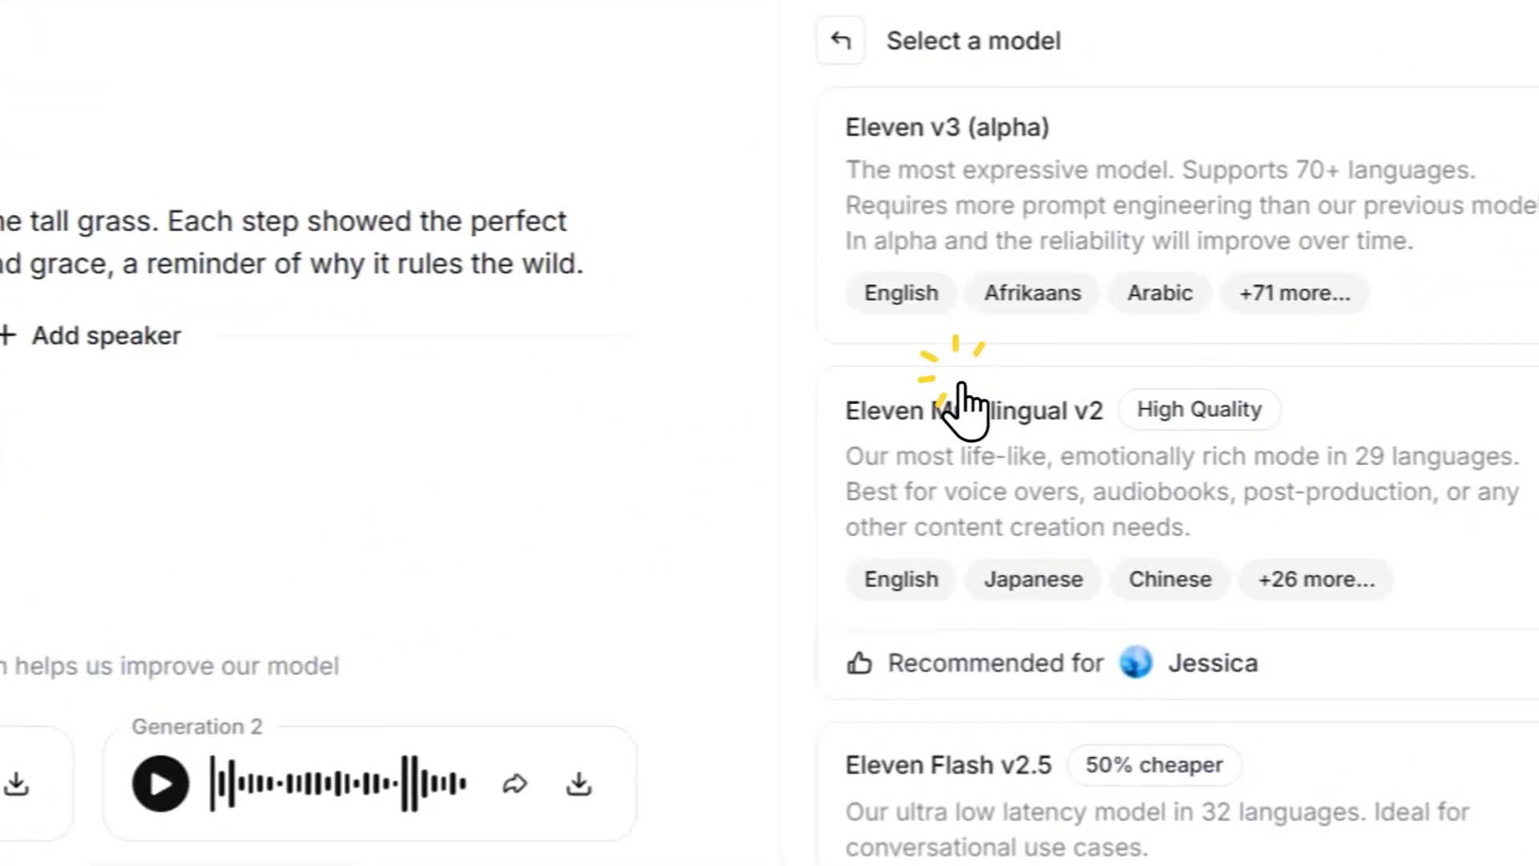
{"action": "left_click", "coordinate": [1099, 491]}
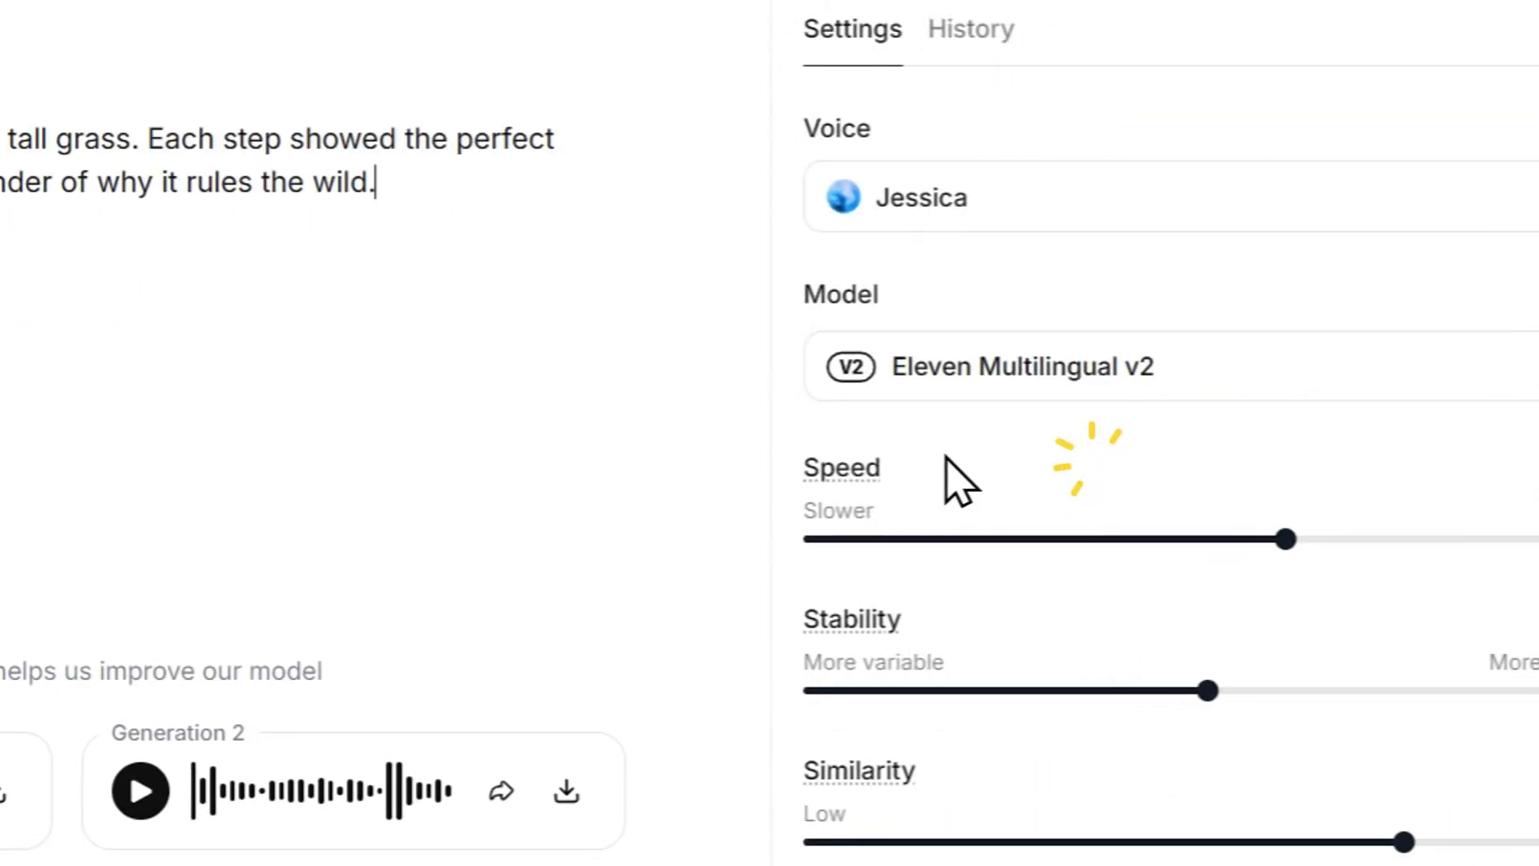